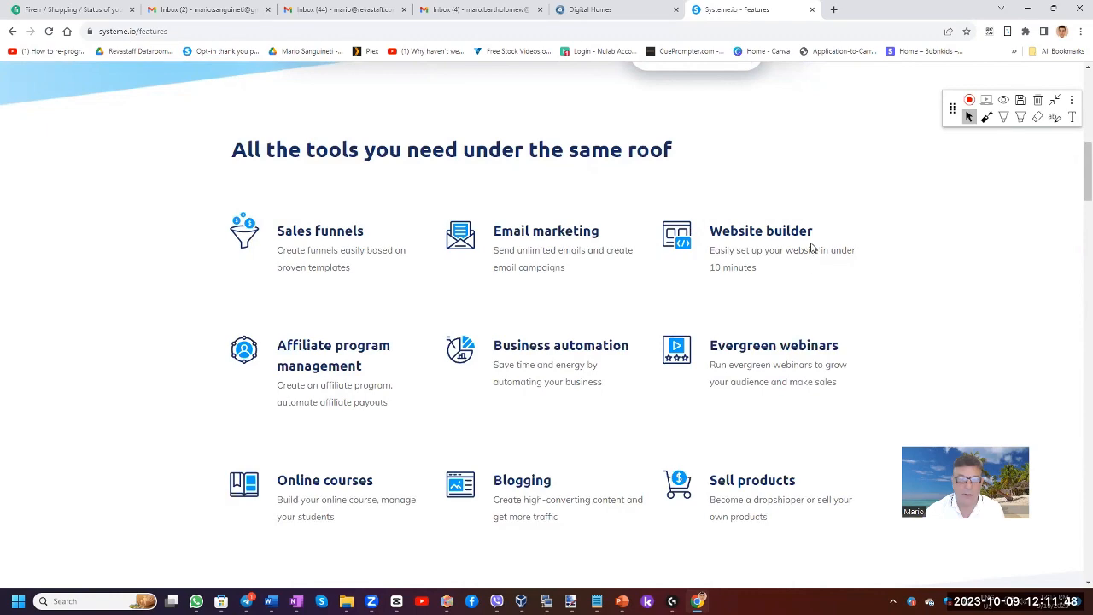
Open the Systeme.io pricing page and examine the plan comparison table
scroll(636, 265, up, 10)
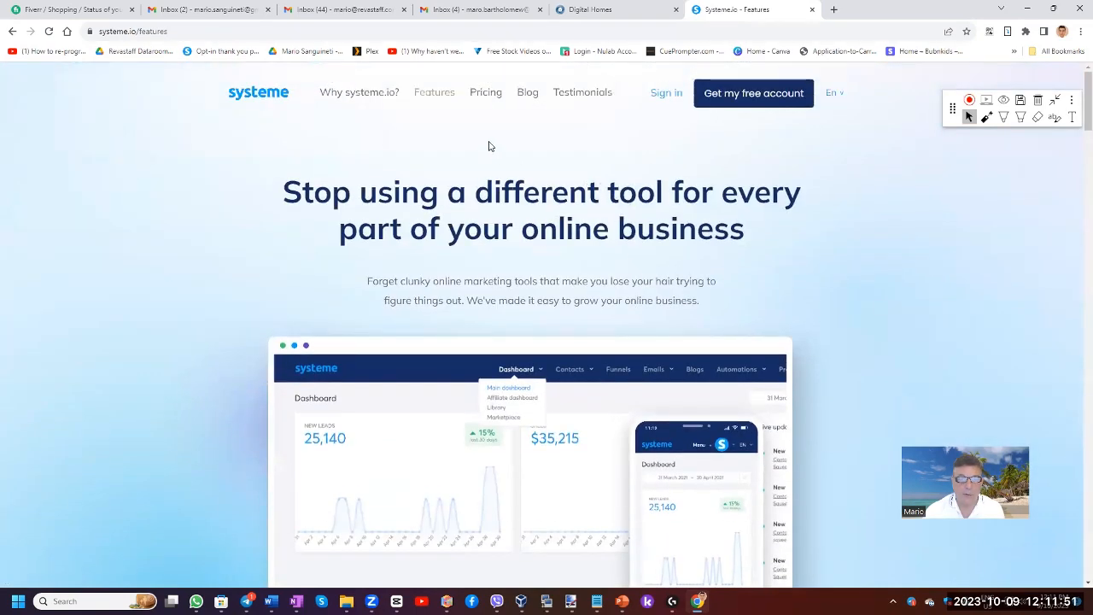
click(486, 94)
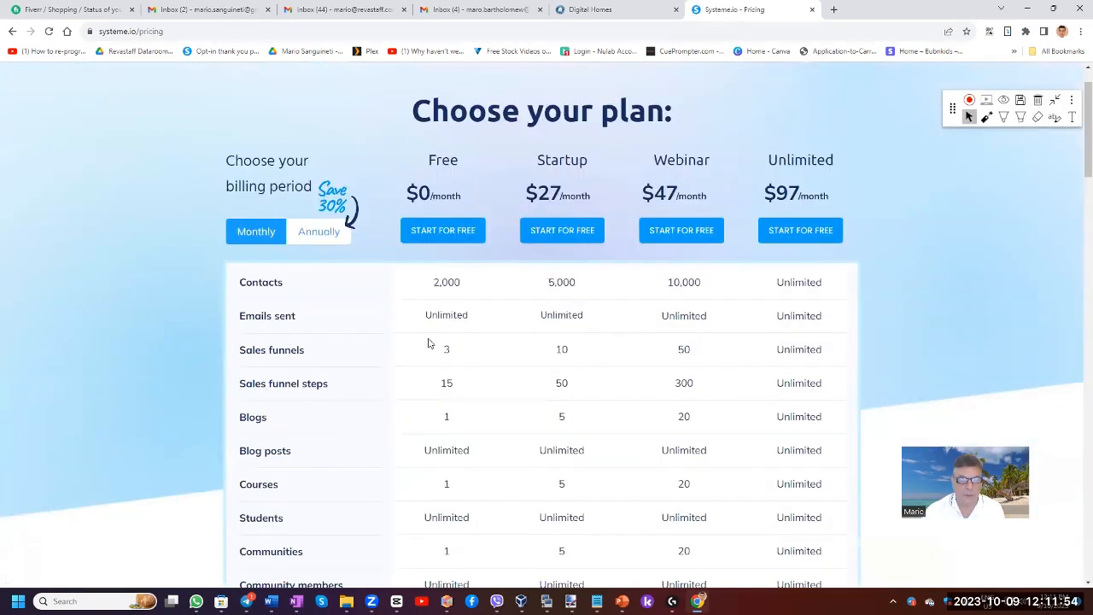
scroll(429, 343, down, 2)
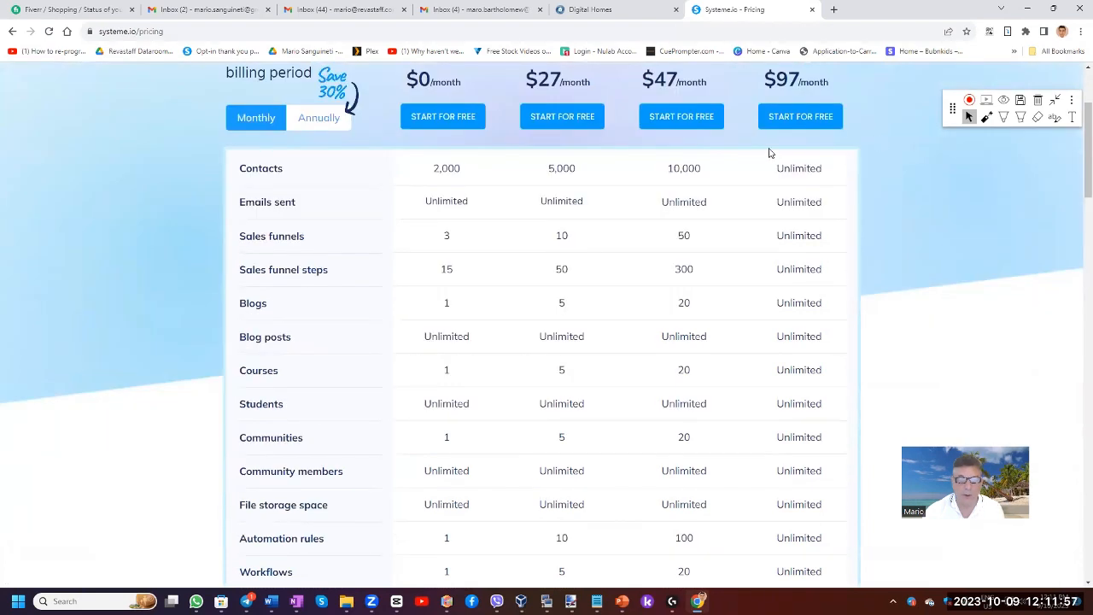
Circle Contacts, Emails sent, Sales funnels and Sales funnel steps with the black pen, and mark the Free plan's values for the two funnel rows
click(1004, 118)
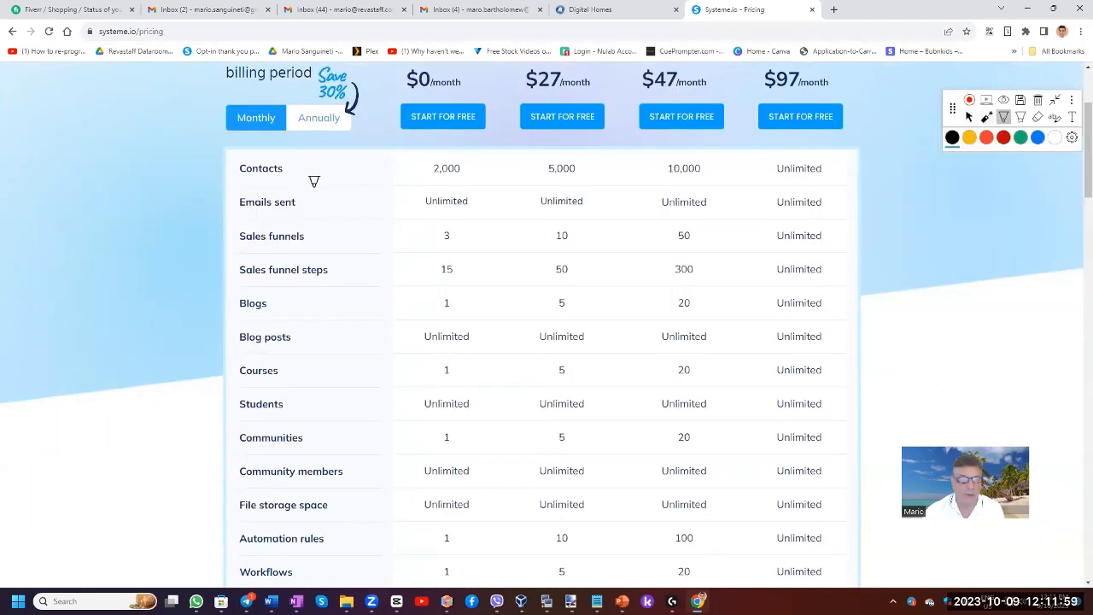
mouse_move(316, 146)
mouse_down()
mouse_move(214, 163)
mouse_move(321, 150)
mouse_up()
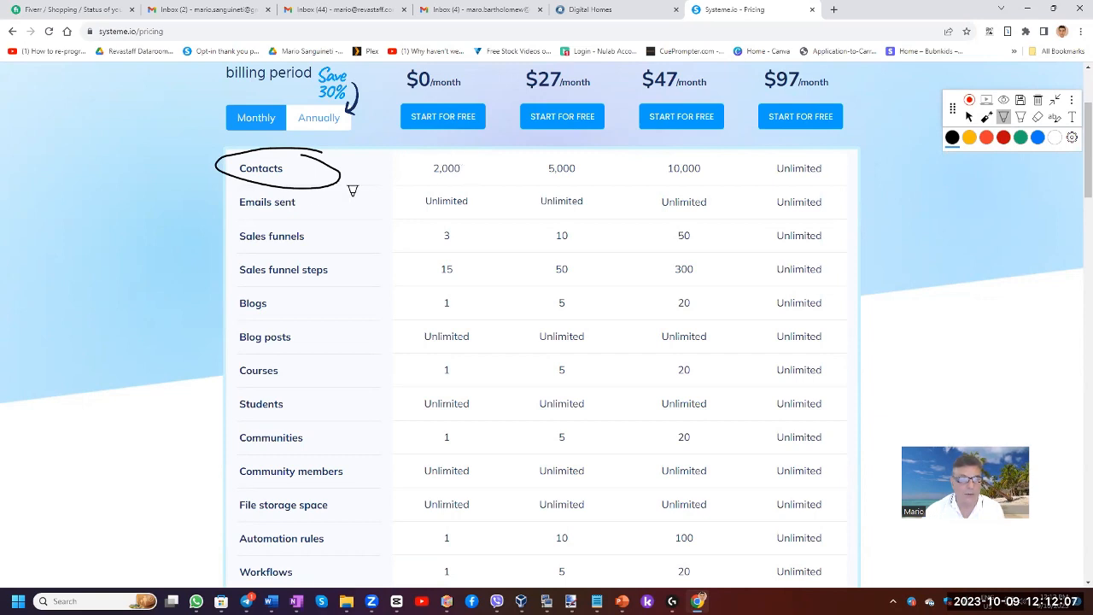
mouse_move(312, 187)
mouse_down()
mouse_move(316, 200)
mouse_move(224, 230)
mouse_move(323, 249)
mouse_move(331, 232)
mouse_up()
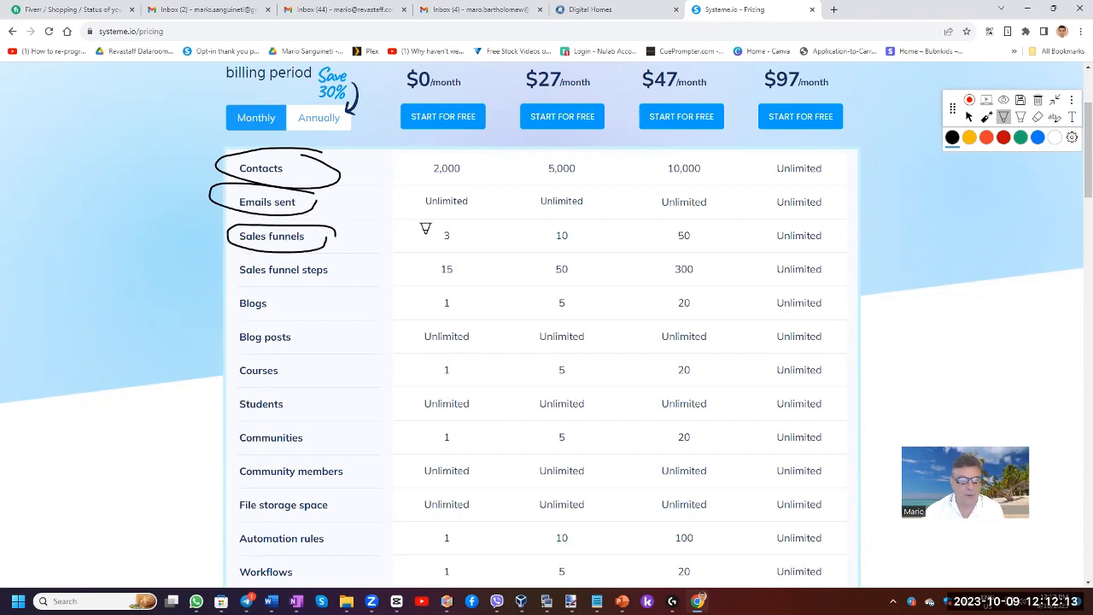
drag(425, 235, 425, 246)
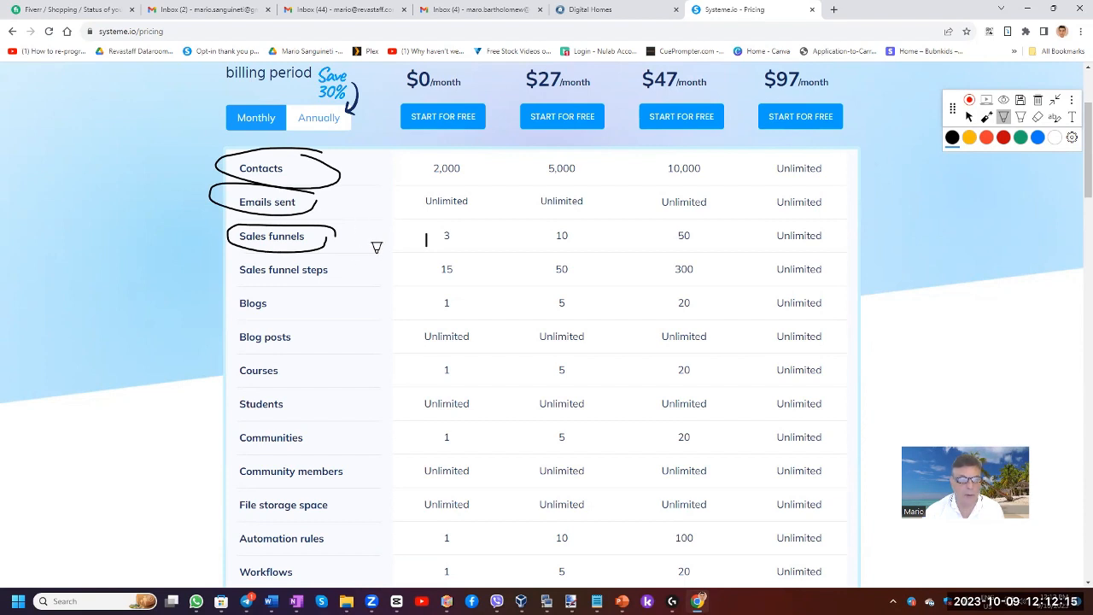
mouse_move(334, 258)
mouse_down()
mouse_move(259, 281)
mouse_move(350, 256)
mouse_move(351, 267)
mouse_up()
drag(426, 266, 423, 280)
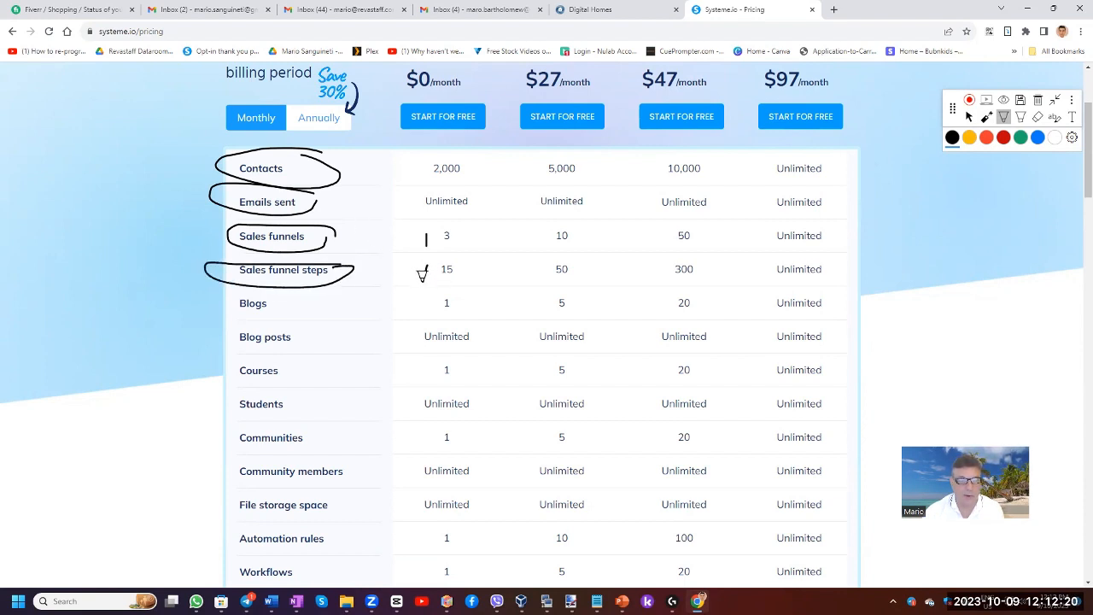
Circle Stripe integration and Paypal integration together in the pricing table with the black pen
scroll(373, 261, down, 5)
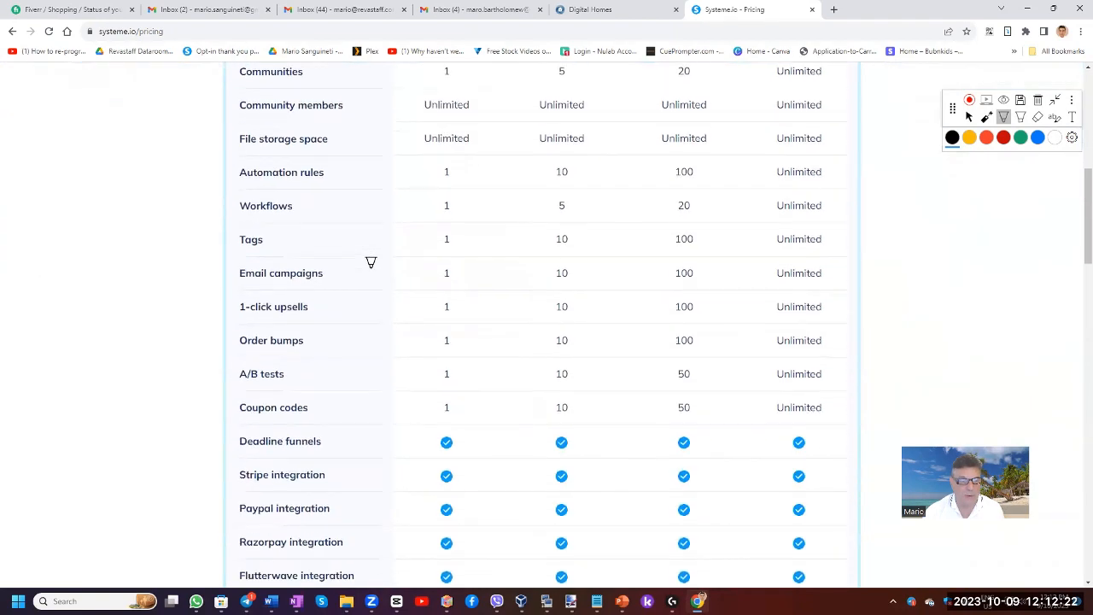
scroll(370, 262, down, 1)
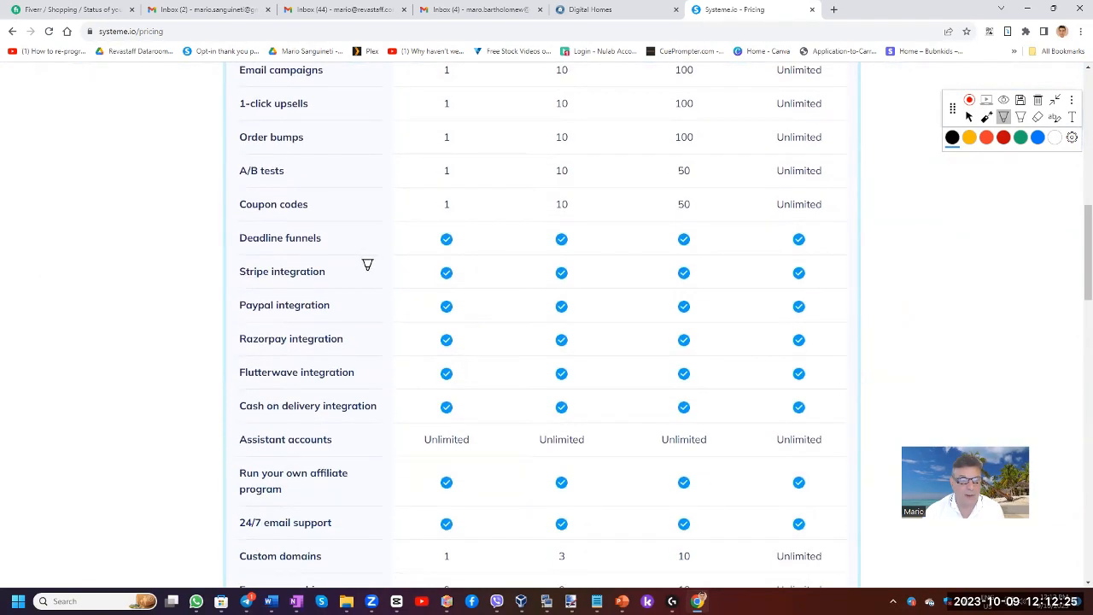
mouse_move(361, 258)
mouse_down()
mouse_move(219, 256)
mouse_move(305, 305)
mouse_move(372, 261)
mouse_up()
scroll(415, 319, up, 3)
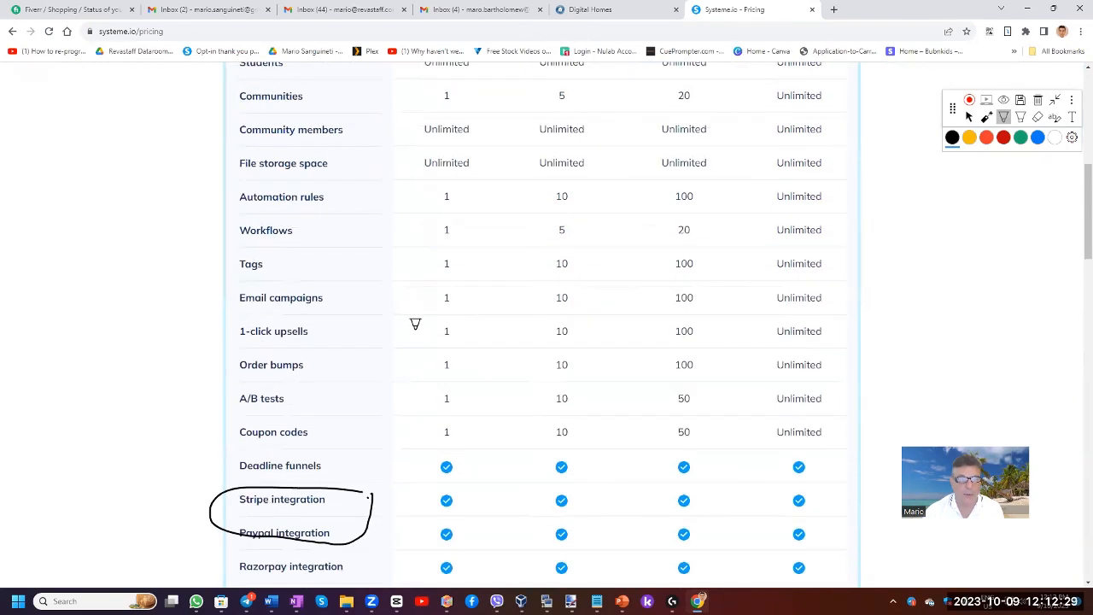
scroll(416, 324, up, 3)
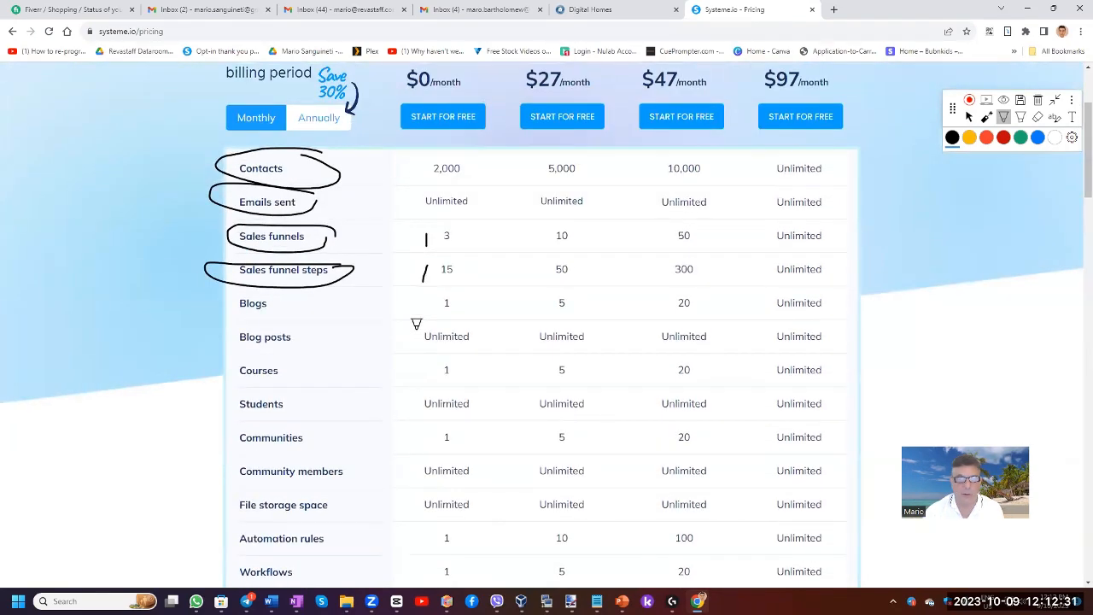
scroll(415, 323, up, 2)
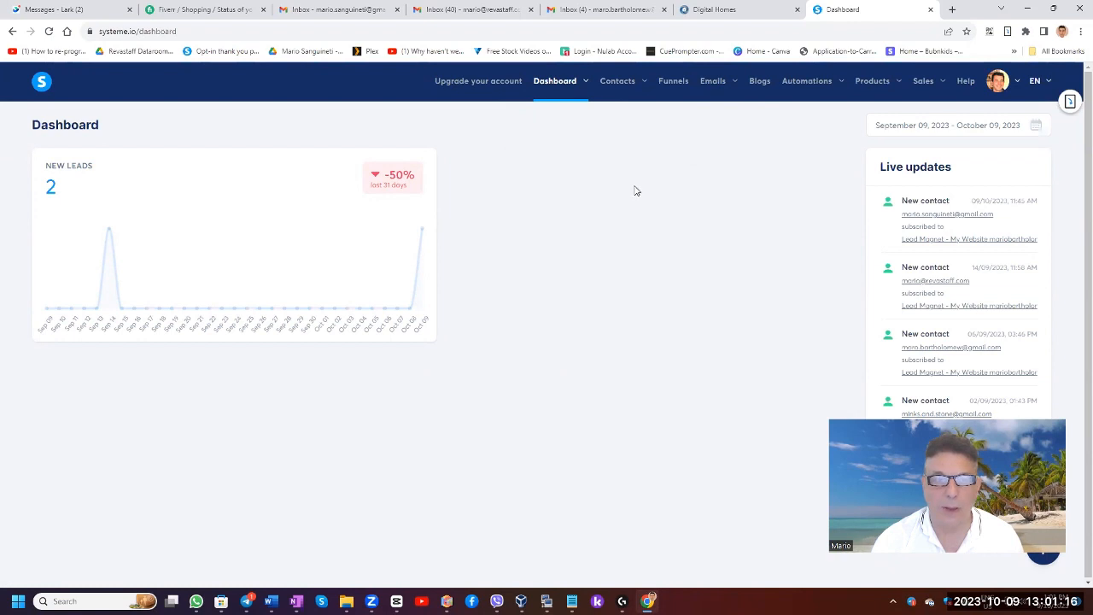
View the affiliate dashboard's earnings overview and the account's contacts list
mouse_move(586, 79)
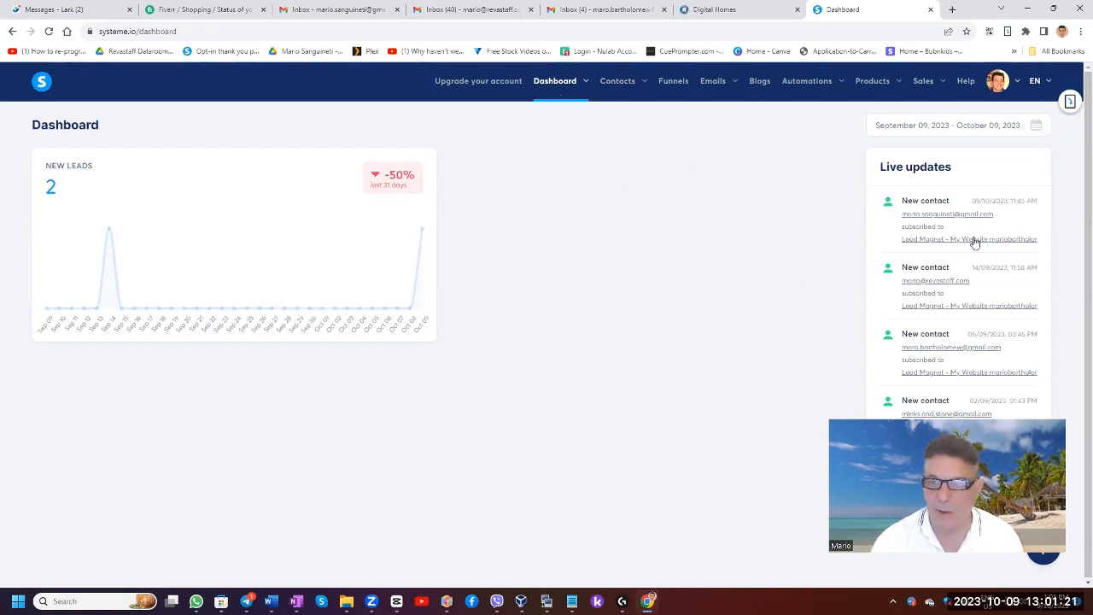
mouse_move(960, 417)
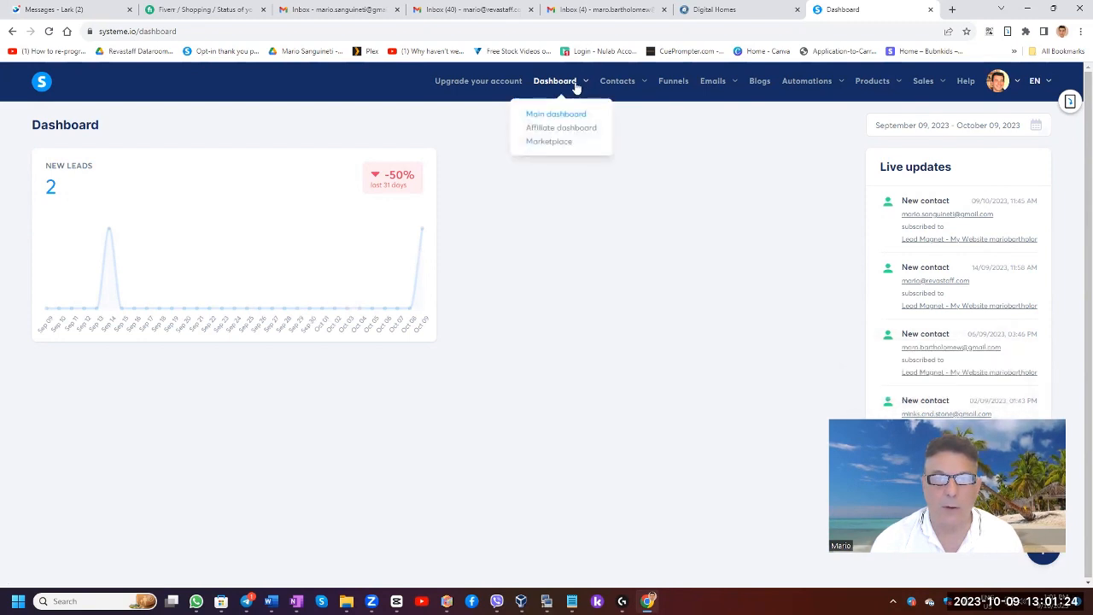
click(561, 128)
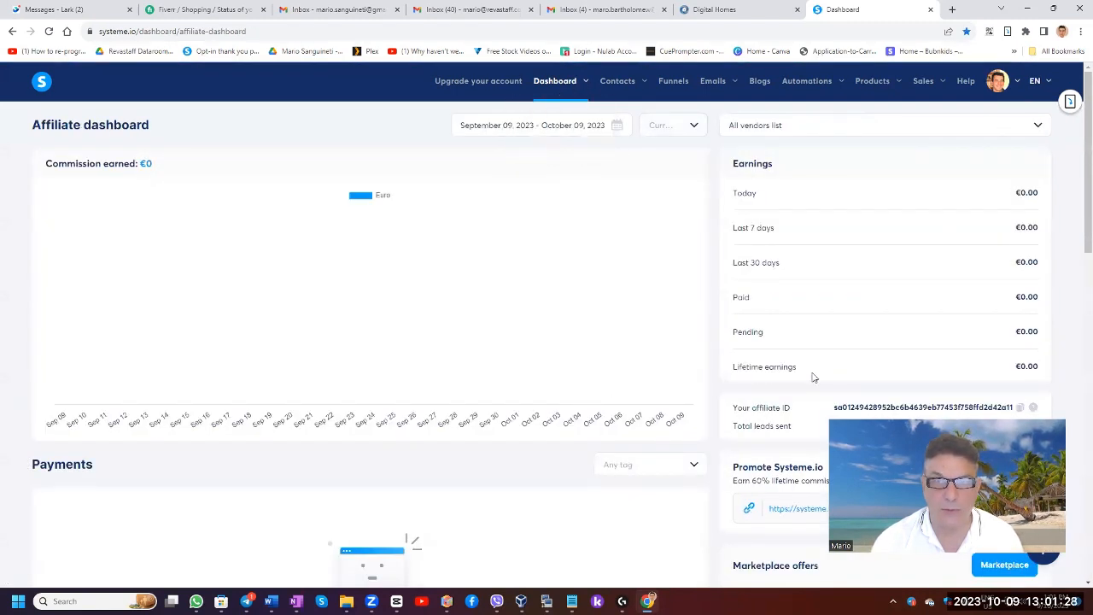
mouse_move(637, 85)
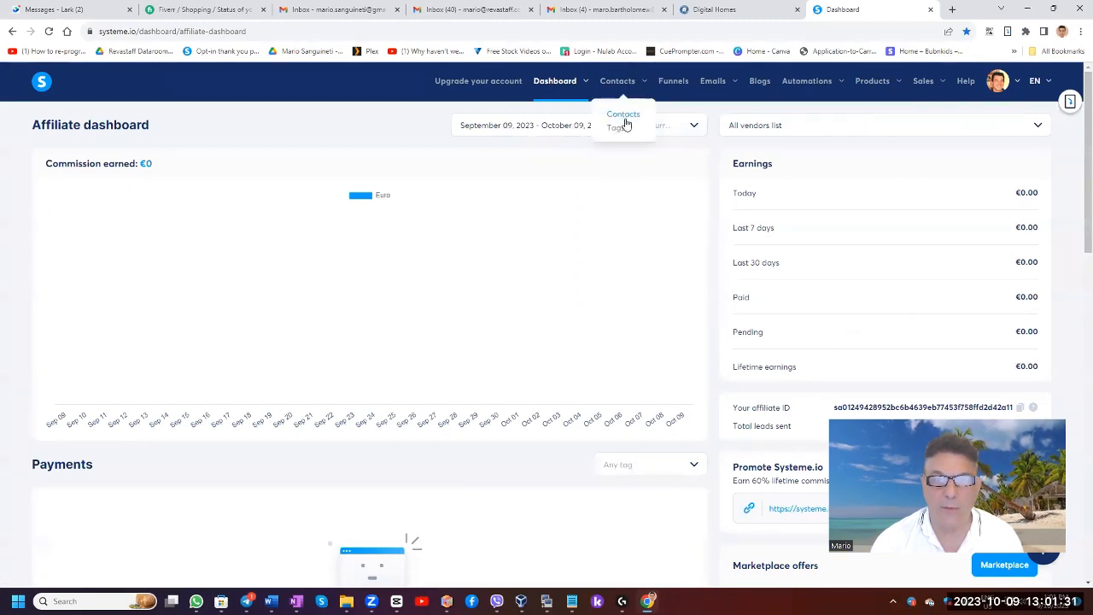
click(623, 117)
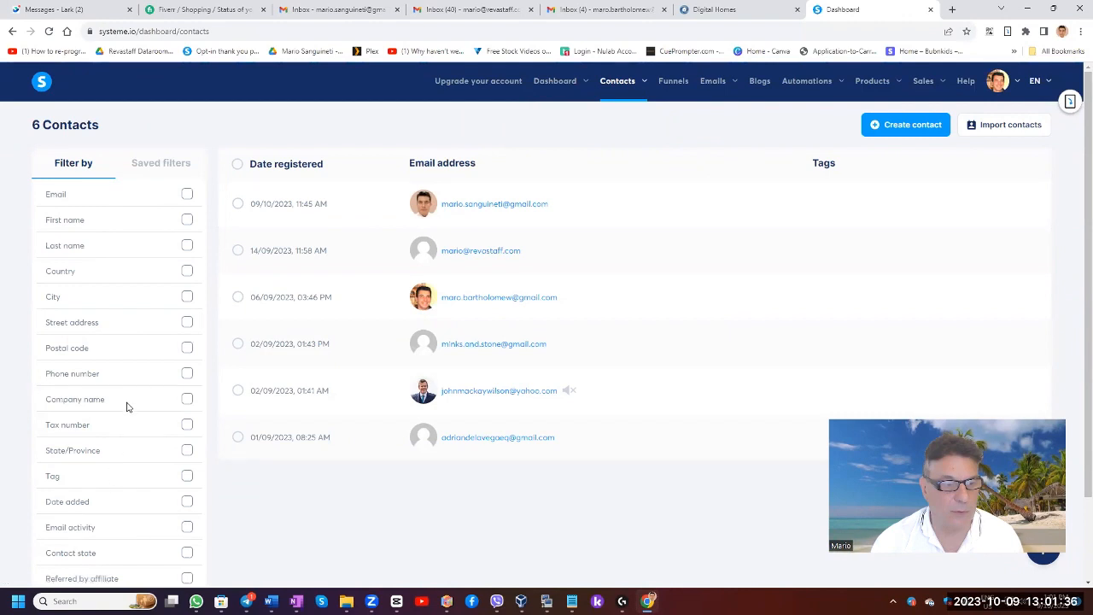
View the account's funnels list and return to the main dashboard
click(673, 85)
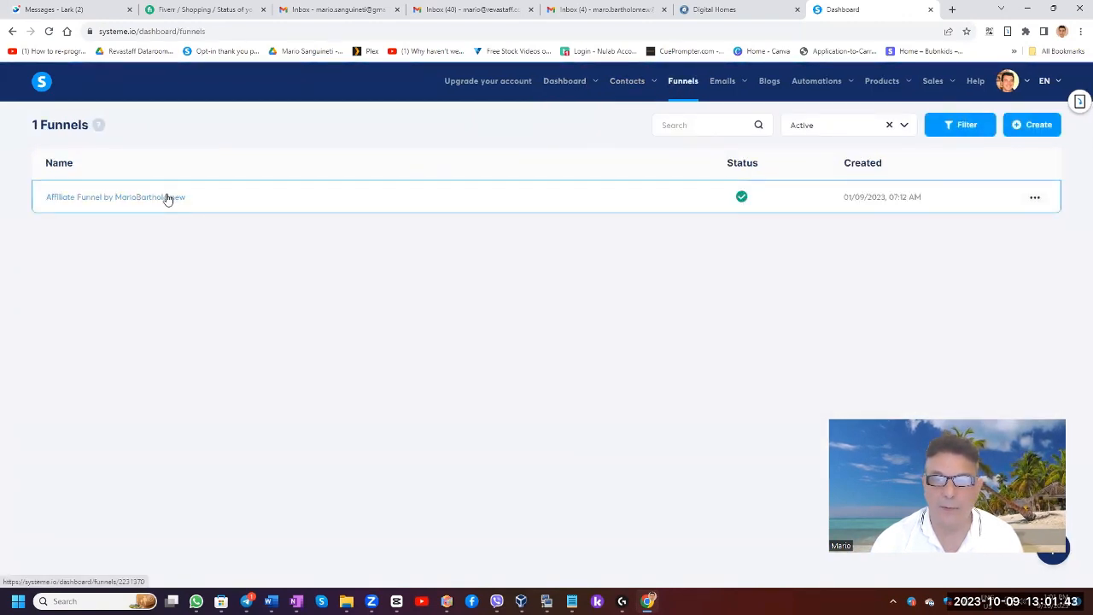
mouse_move(722, 80)
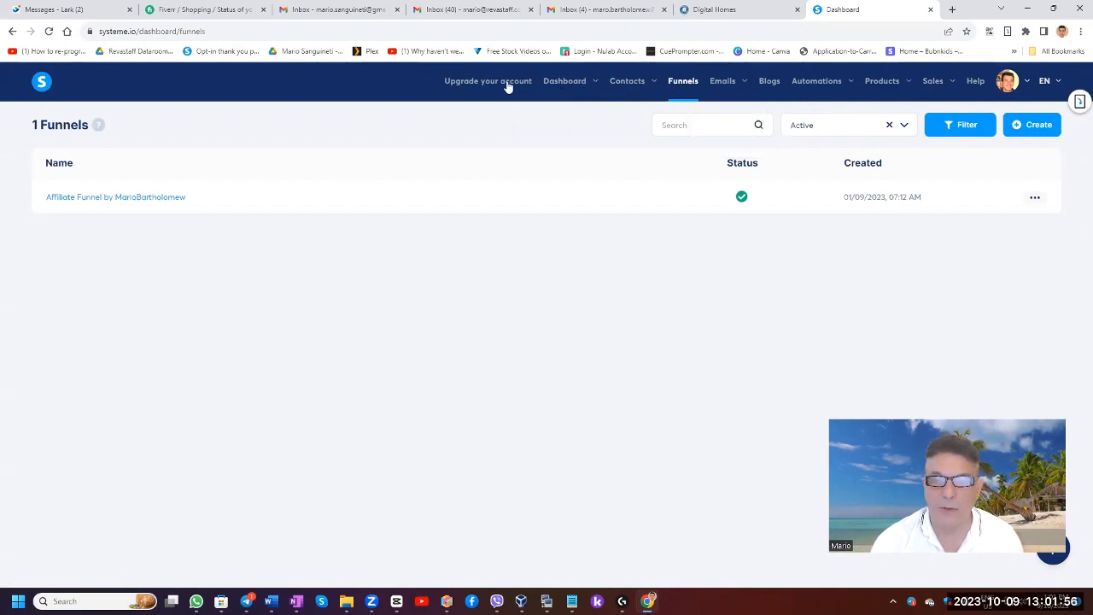
click(554, 114)
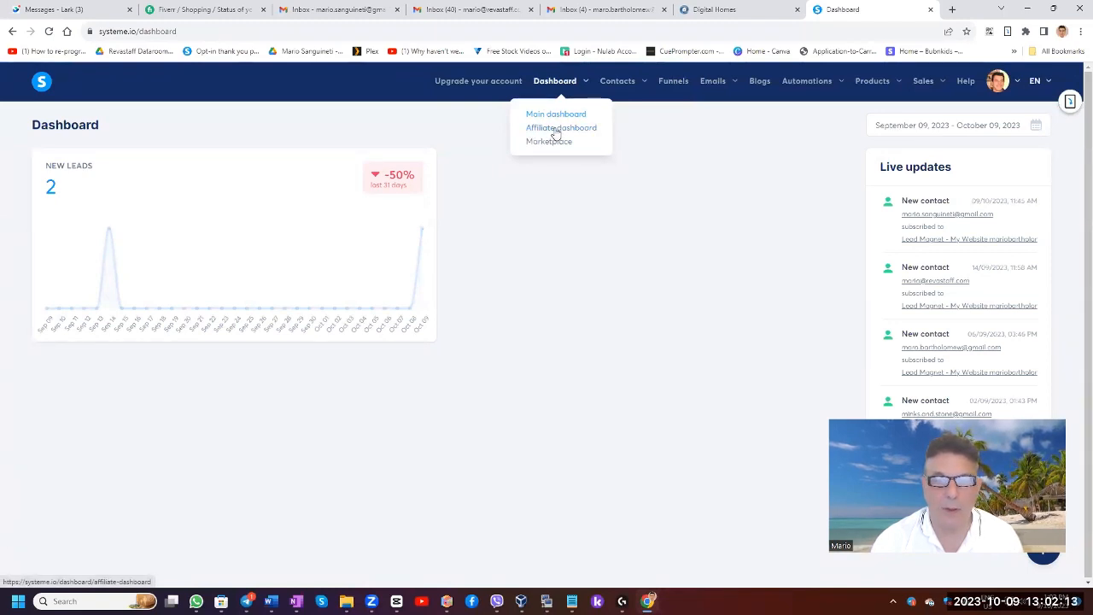
click(555, 130)
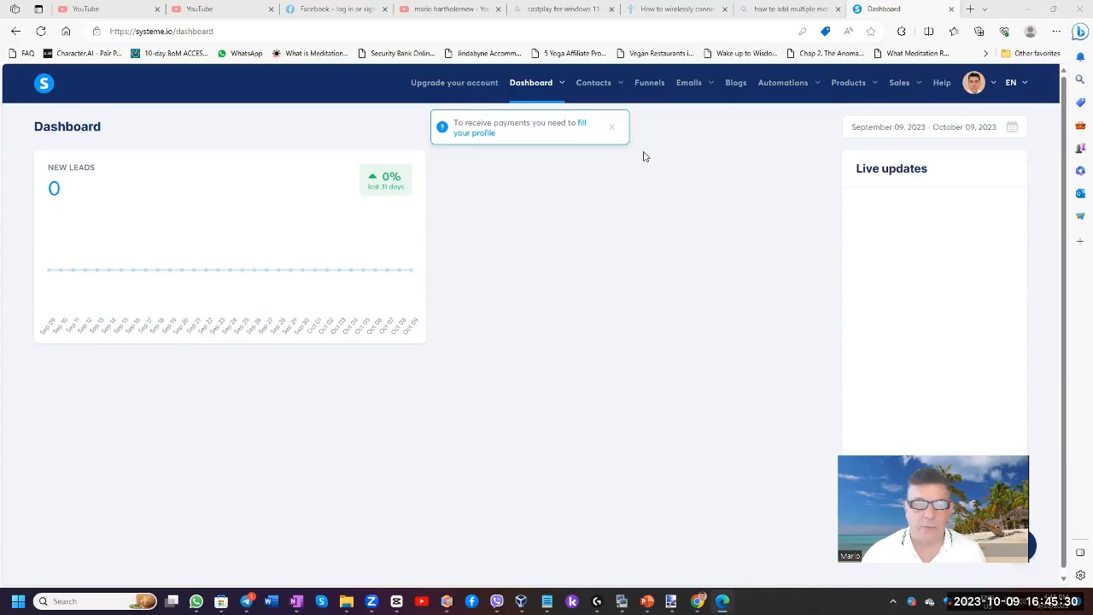
Review the Profile, Account, My plan and Payment gateways pages in the account settings
mouse_move(992, 86)
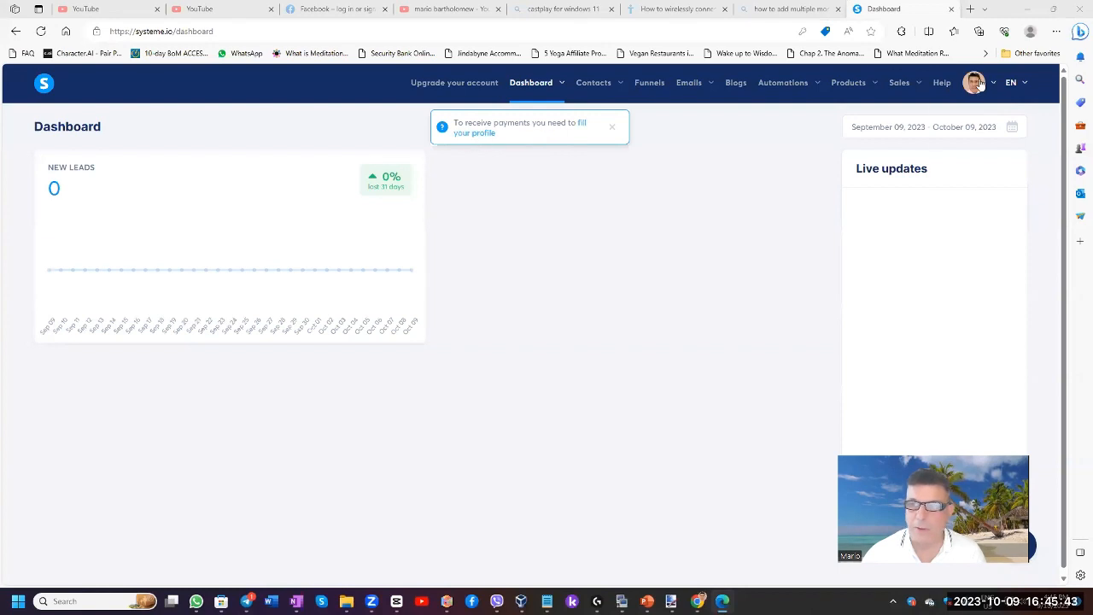
click(969, 122)
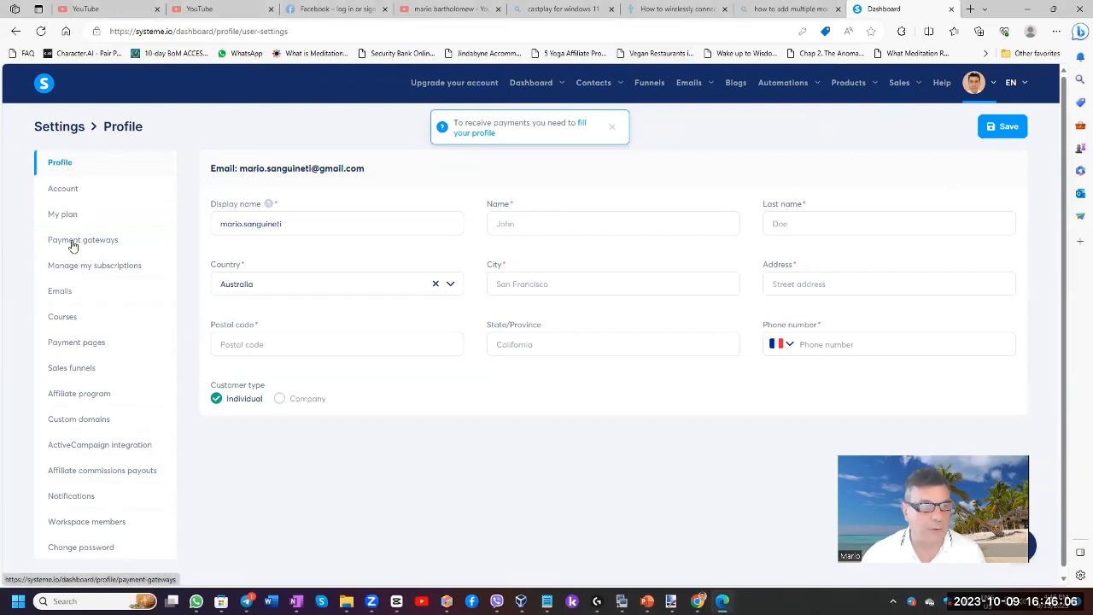
click(67, 188)
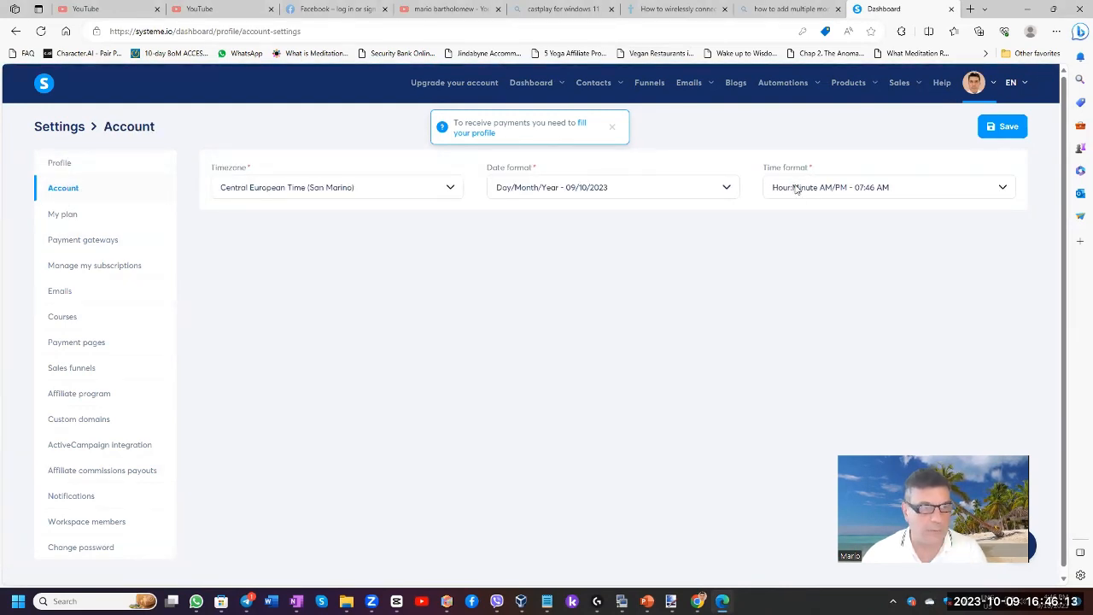
click(74, 215)
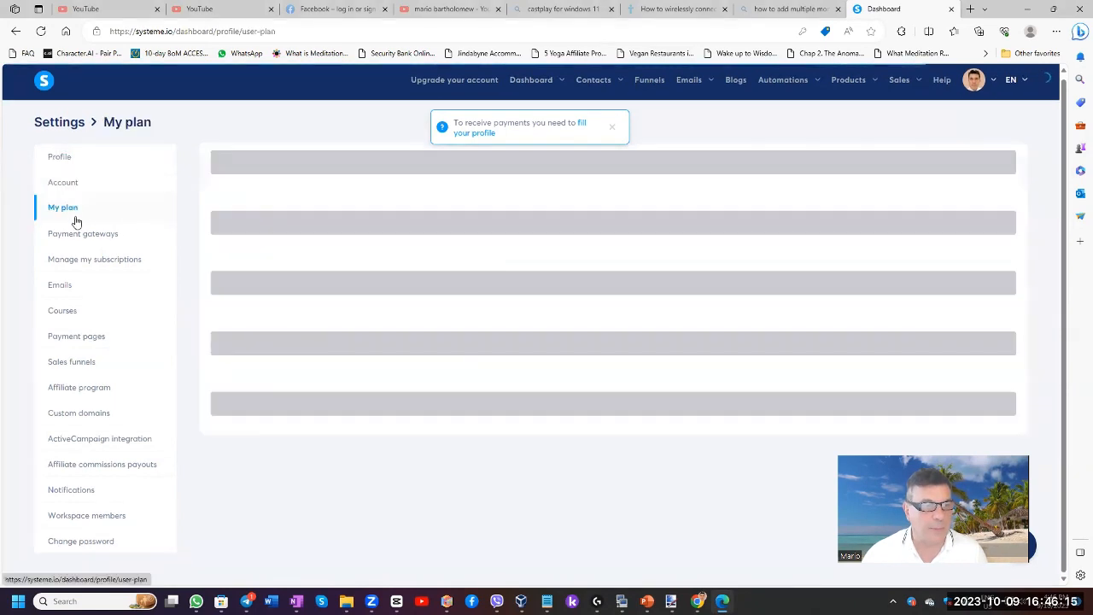
scroll(454, 202, down, 1)
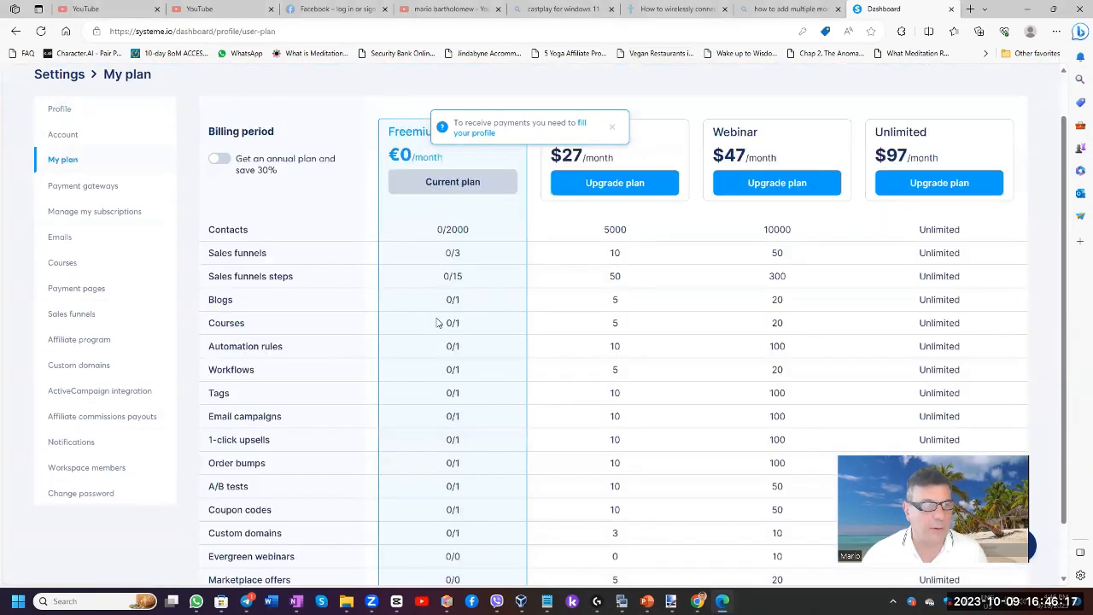
click(89, 188)
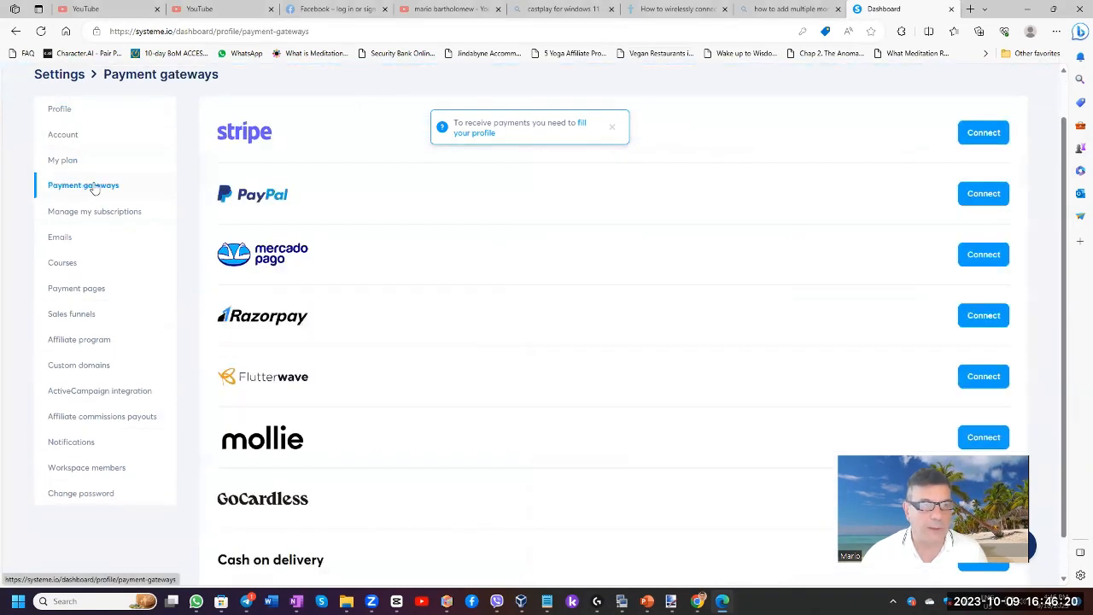
Switch to Chrome, view the form for adding a custom domain, and close it without adding one
click(698, 601)
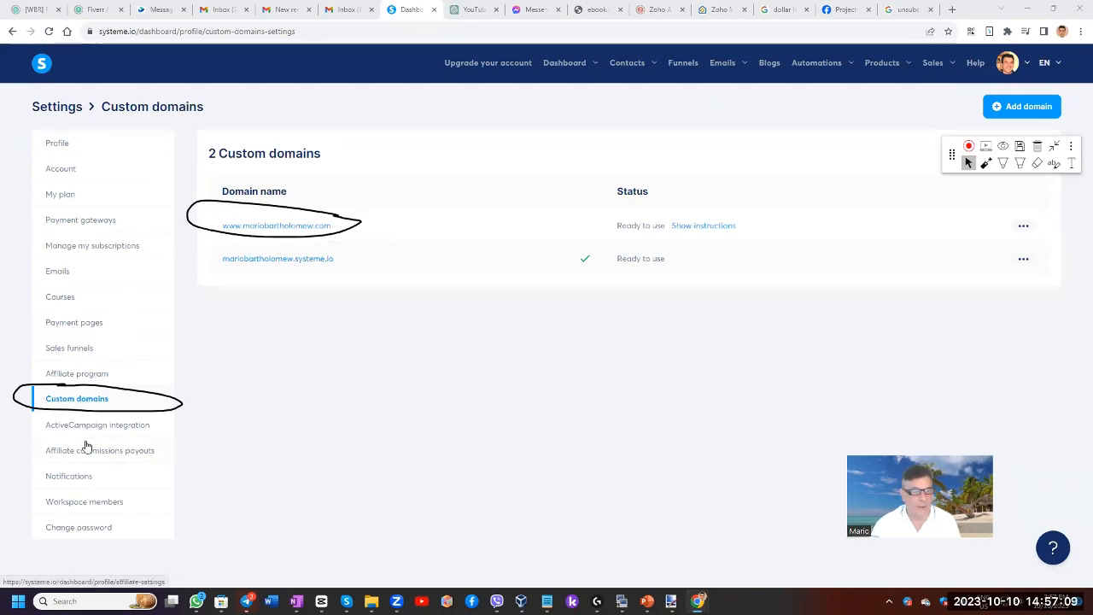
click(1022, 106)
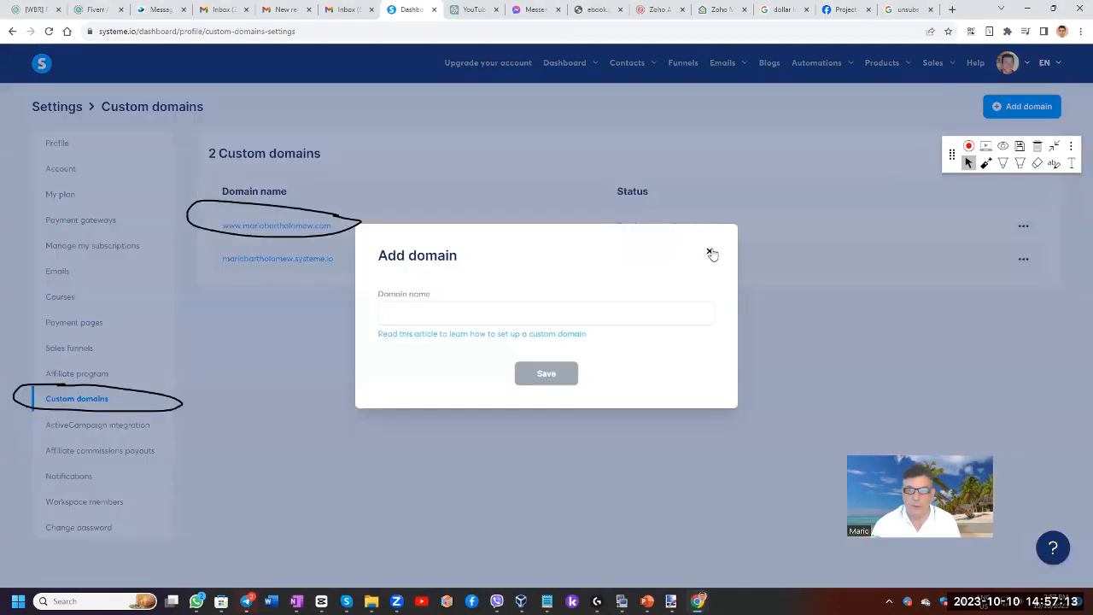
click(709, 253)
click(683, 226)
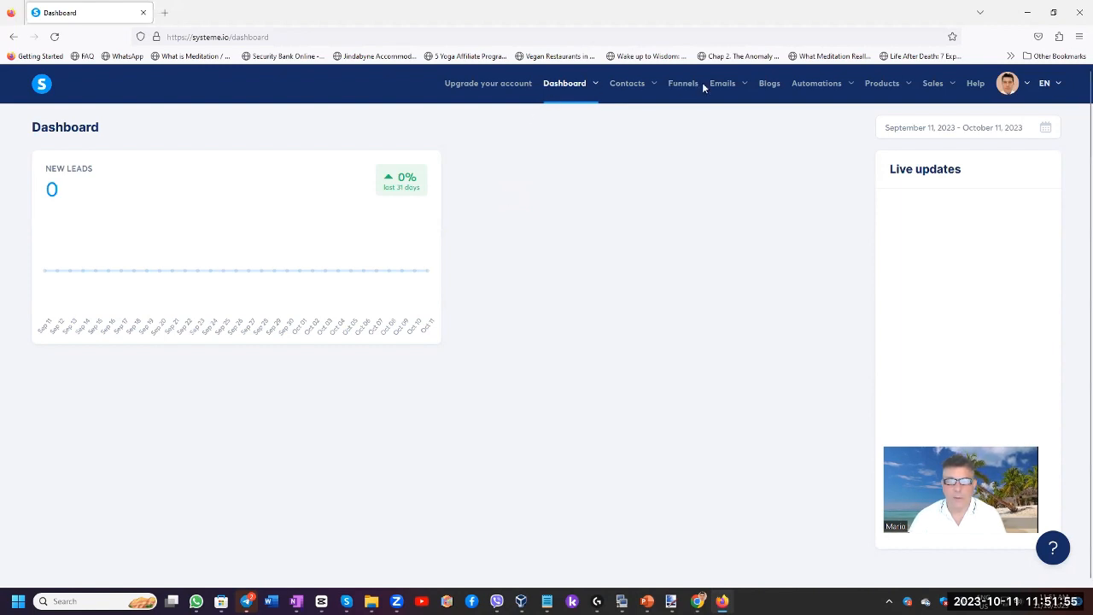
Begin creating a new funnel named MyFirstFunnel with the Build an audience goal, keeping the default funnel domain
click(680, 83)
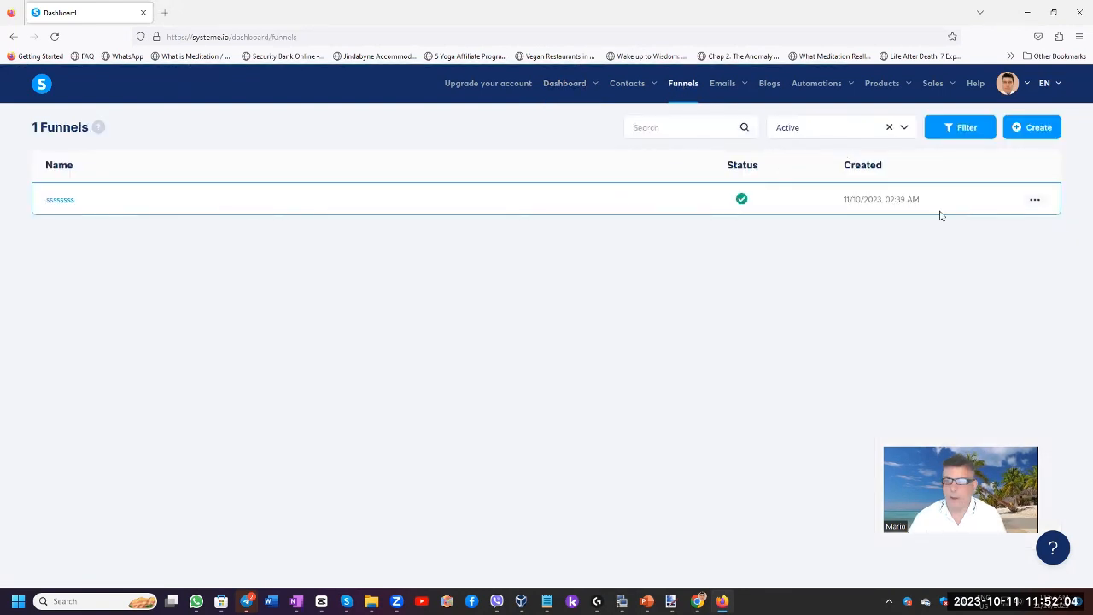
click(1033, 129)
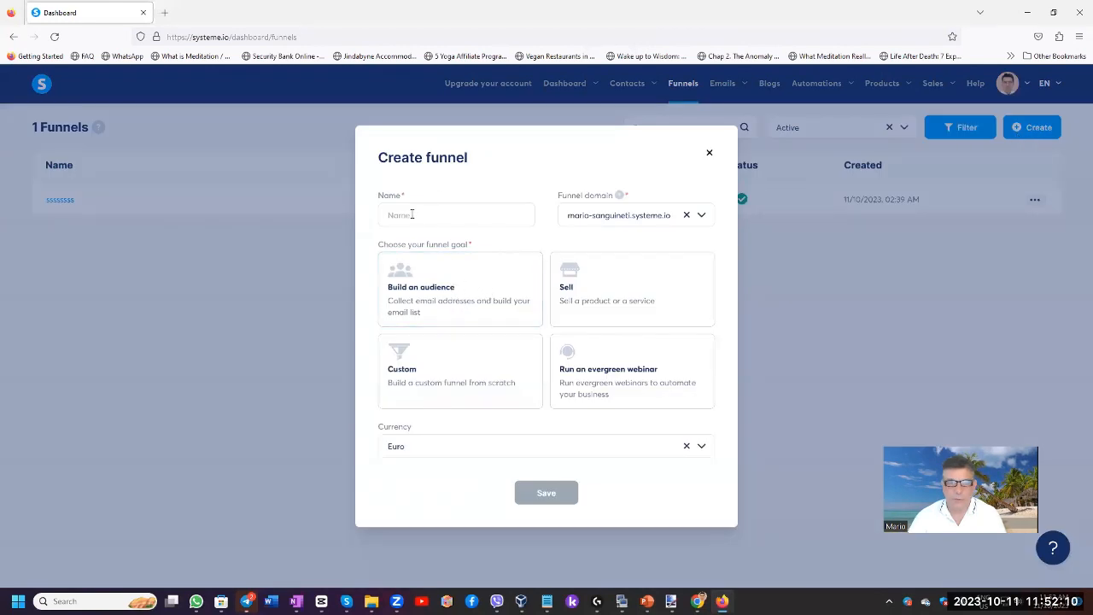
click(421, 264)
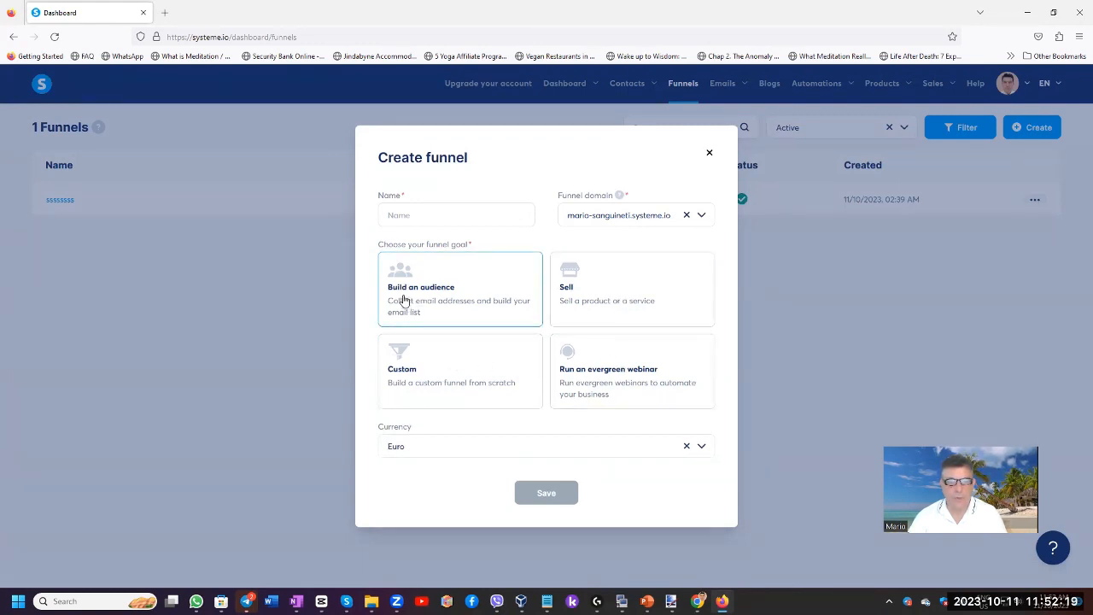
click(435, 298)
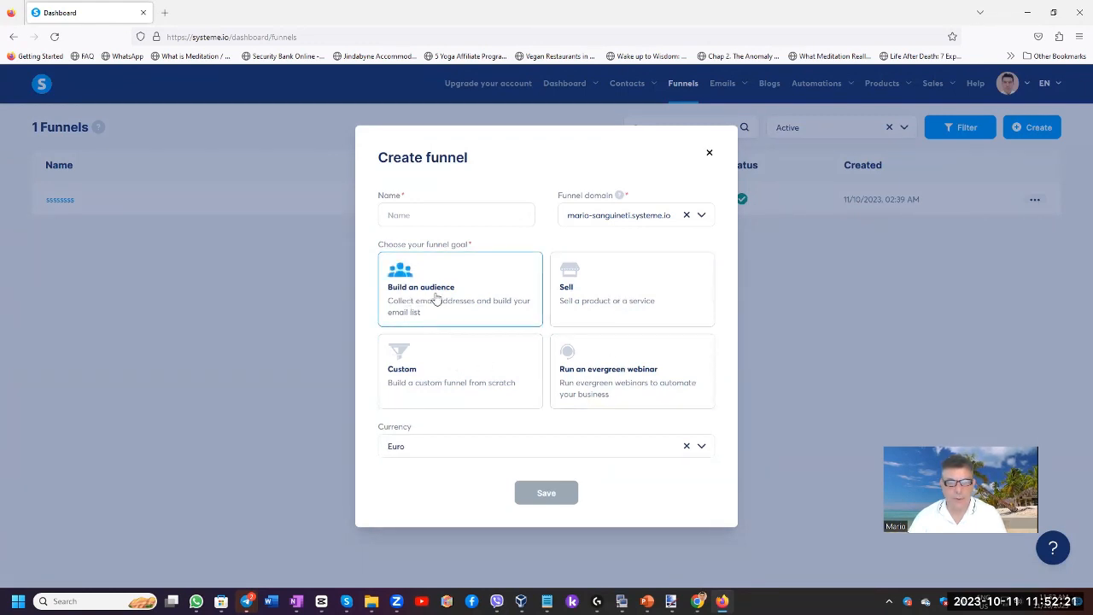
click(419, 217)
text(MyFirstFunnel)
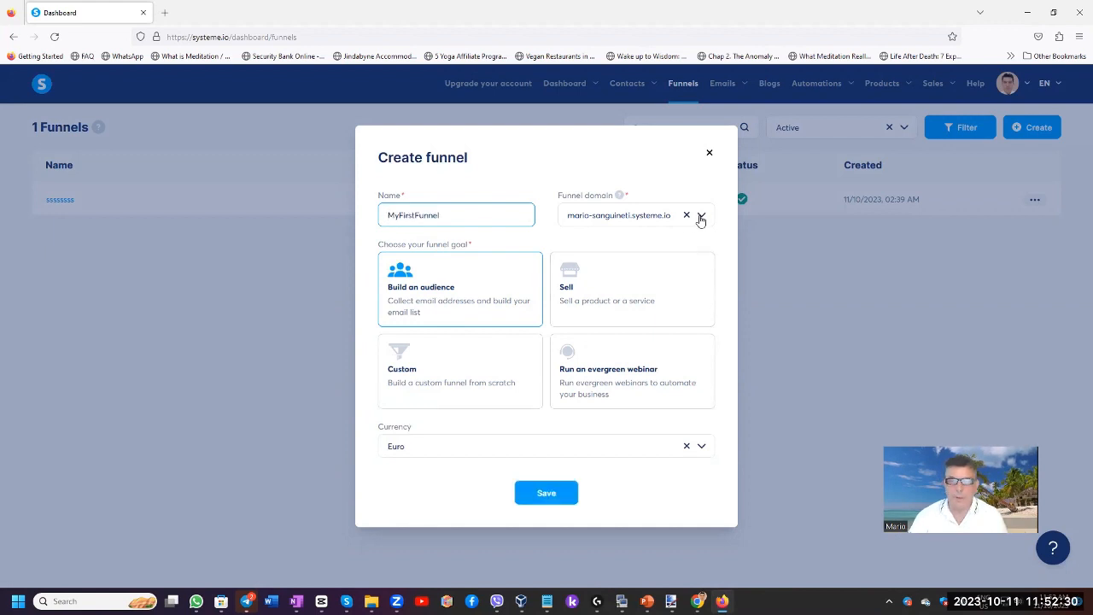
click(700, 217)
click(551, 195)
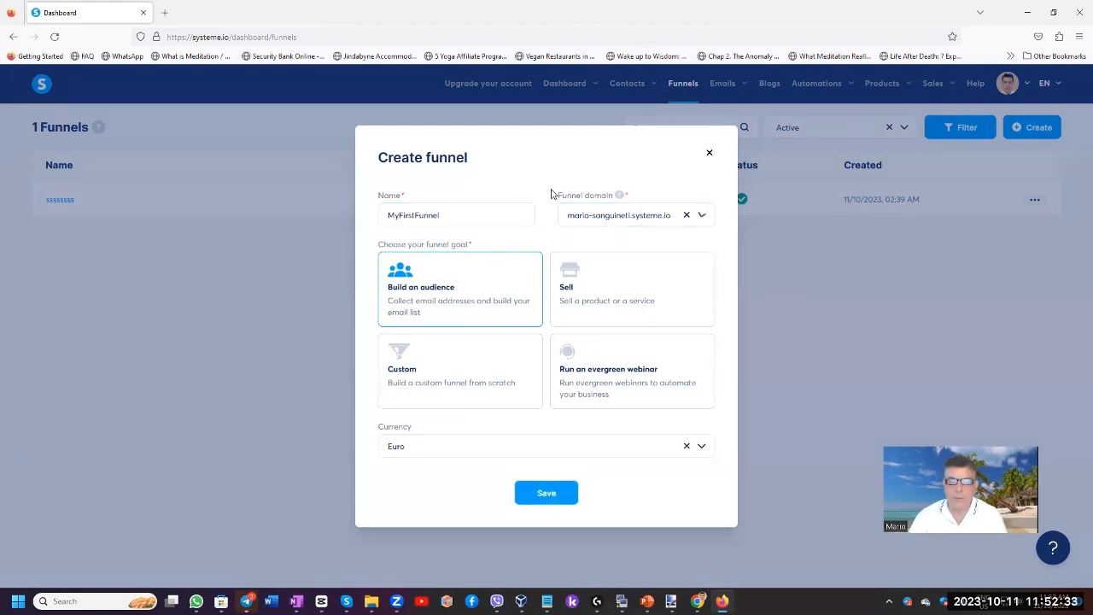
Set the new funnel's currency to U.S. Dollar and save the funnel
click(415, 446)
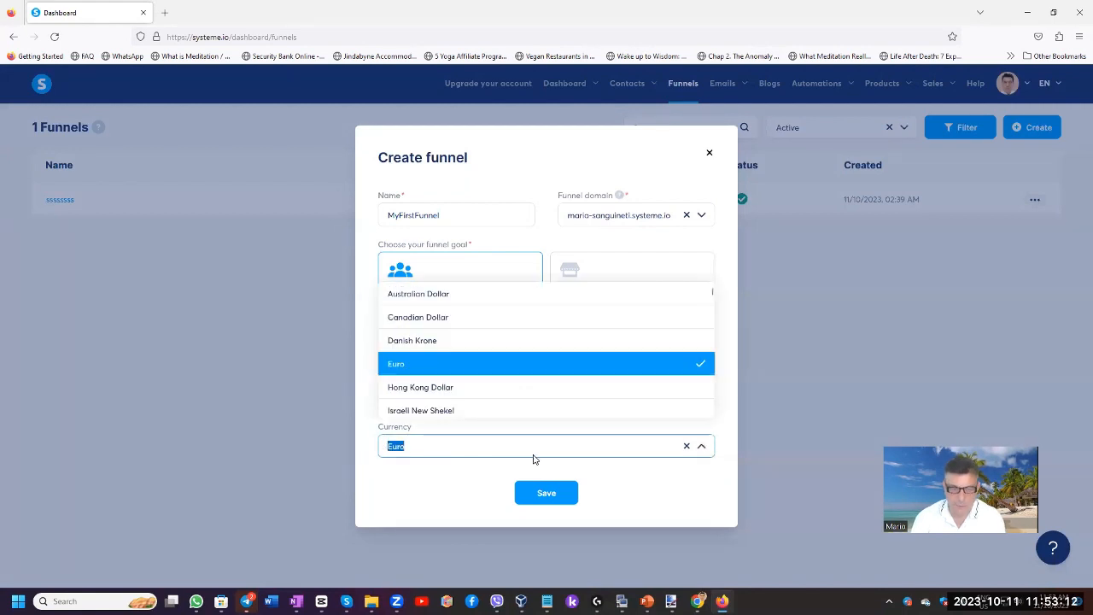
text(U.S)
click(410, 478)
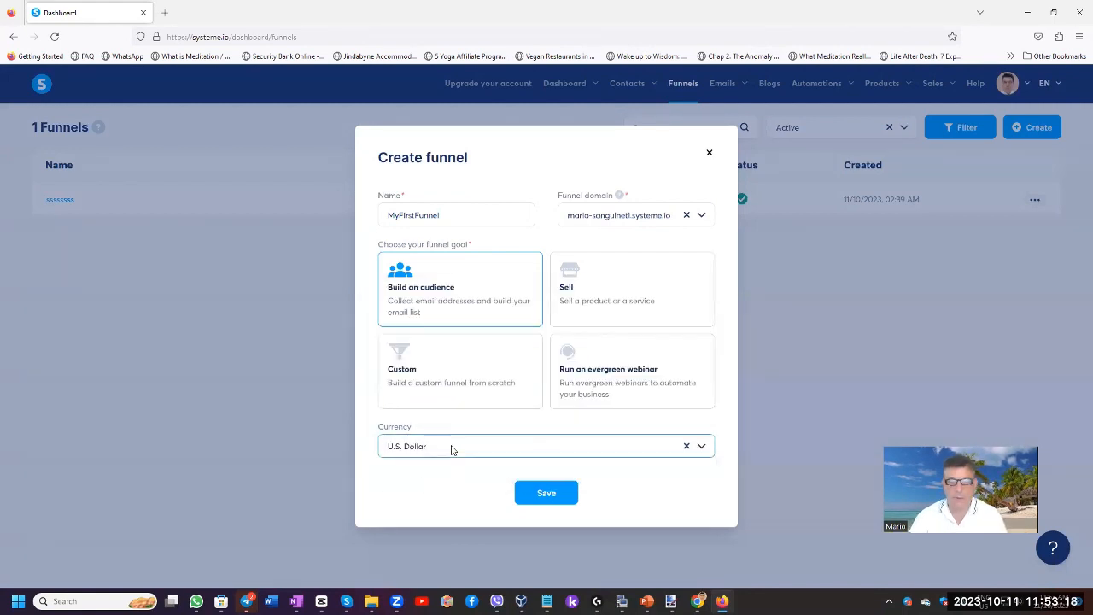
click(546, 492)
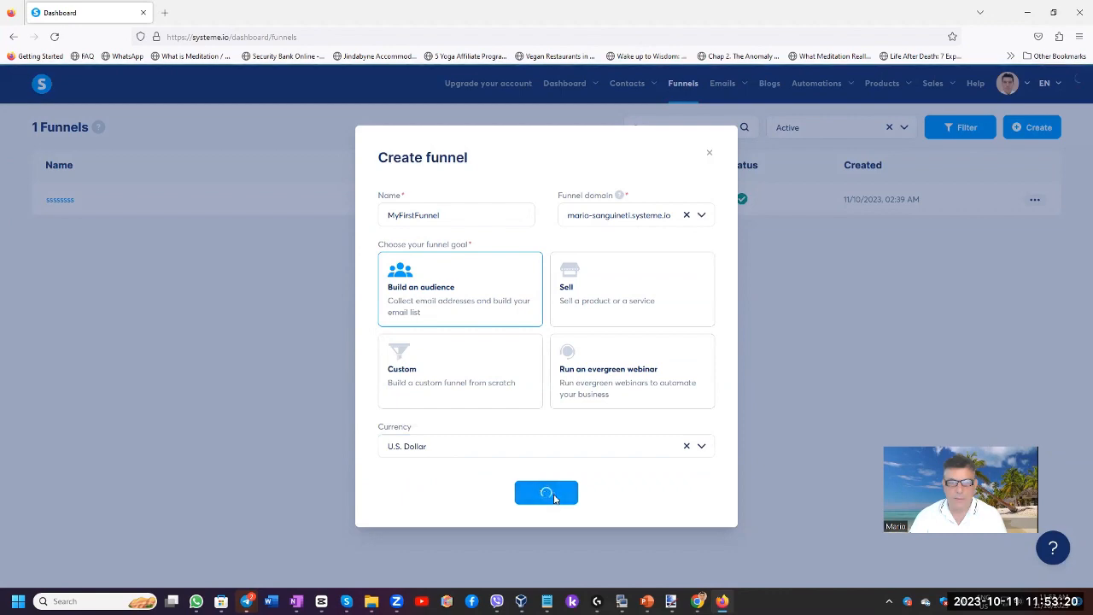
Open MyFirstFunnel and apply the blue "It's all coming together..." template to its squeeze page step
click(77, 205)
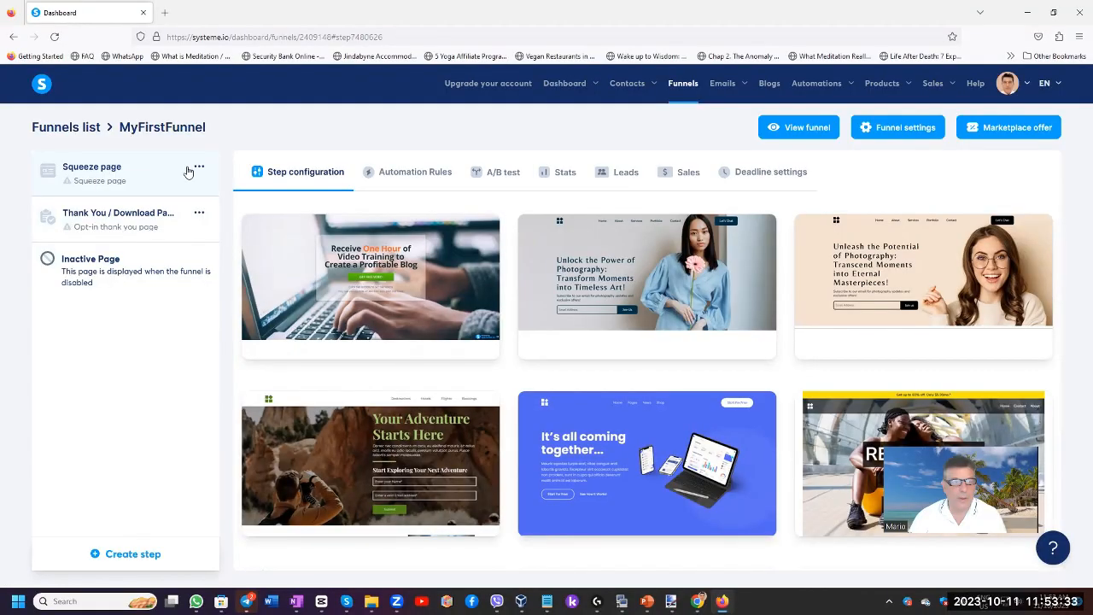
click(198, 168)
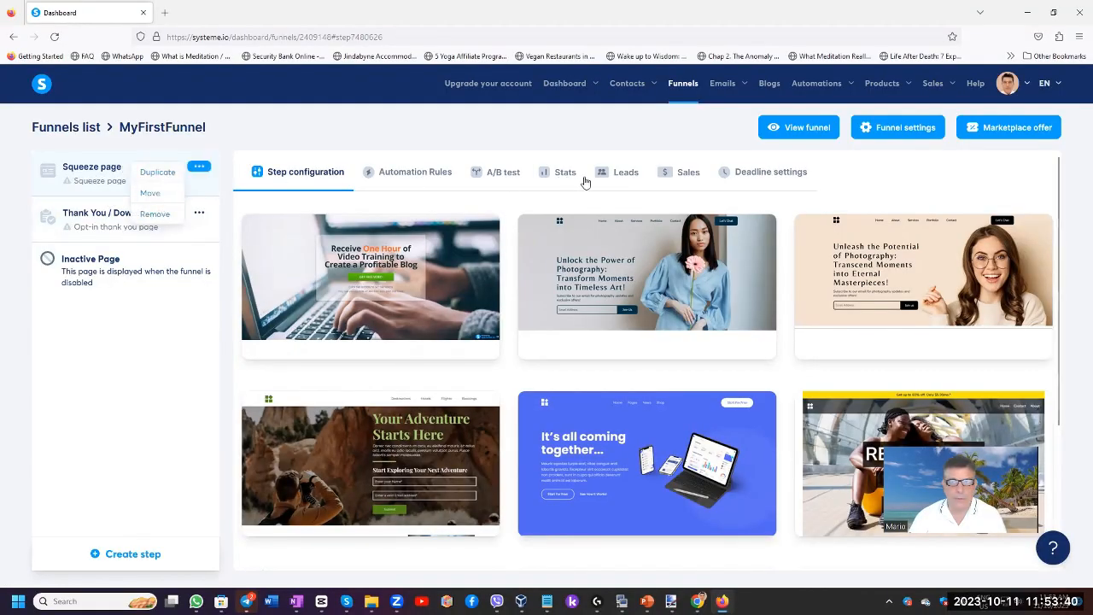
mouse_move(492, 295)
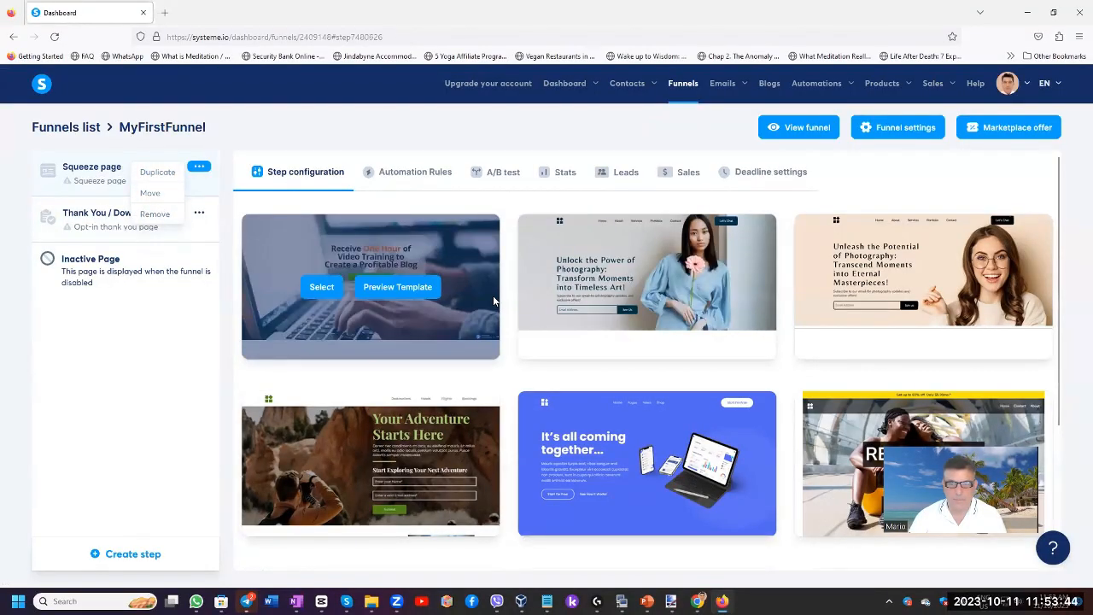
click(600, 468)
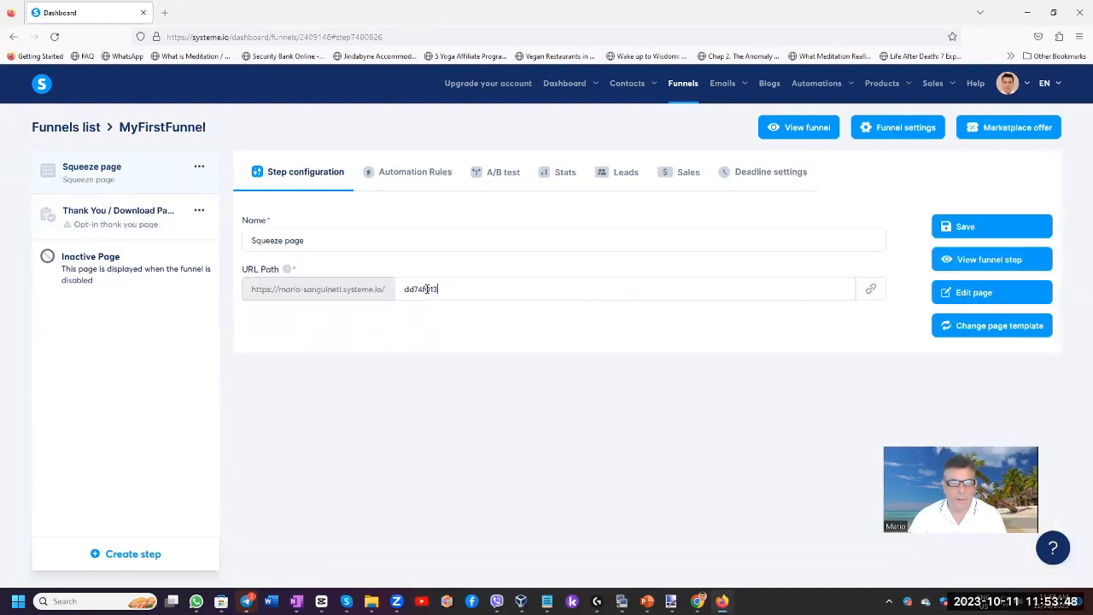
Clear the squeeze page's URL path, rename the step to My Squeeze page, and save the step configuration
double_click(397, 288)
key(BackSpace)
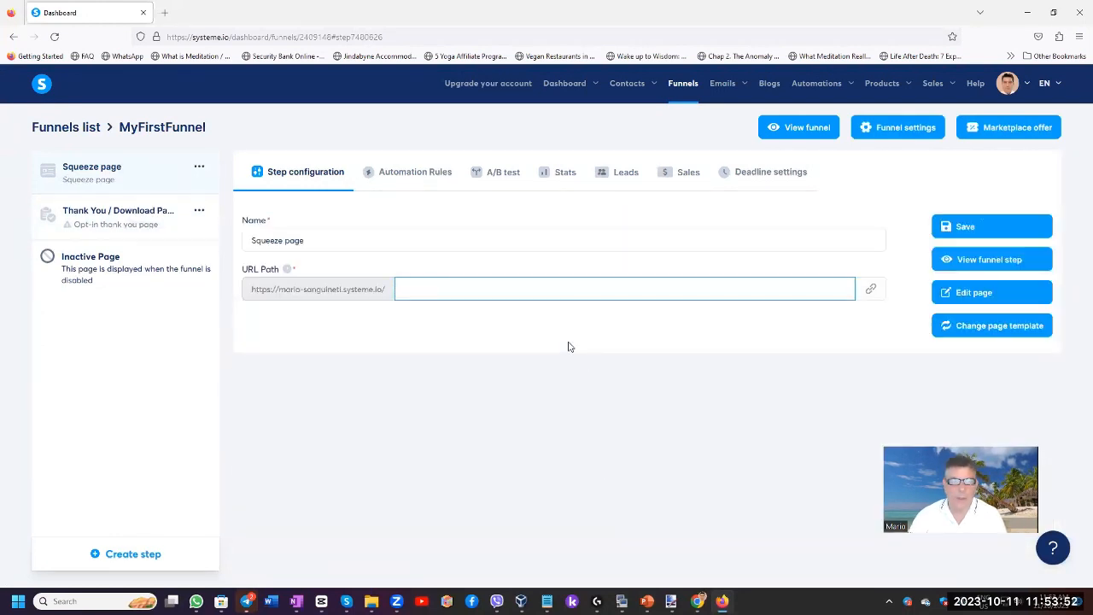
click(253, 242)
text(MY)
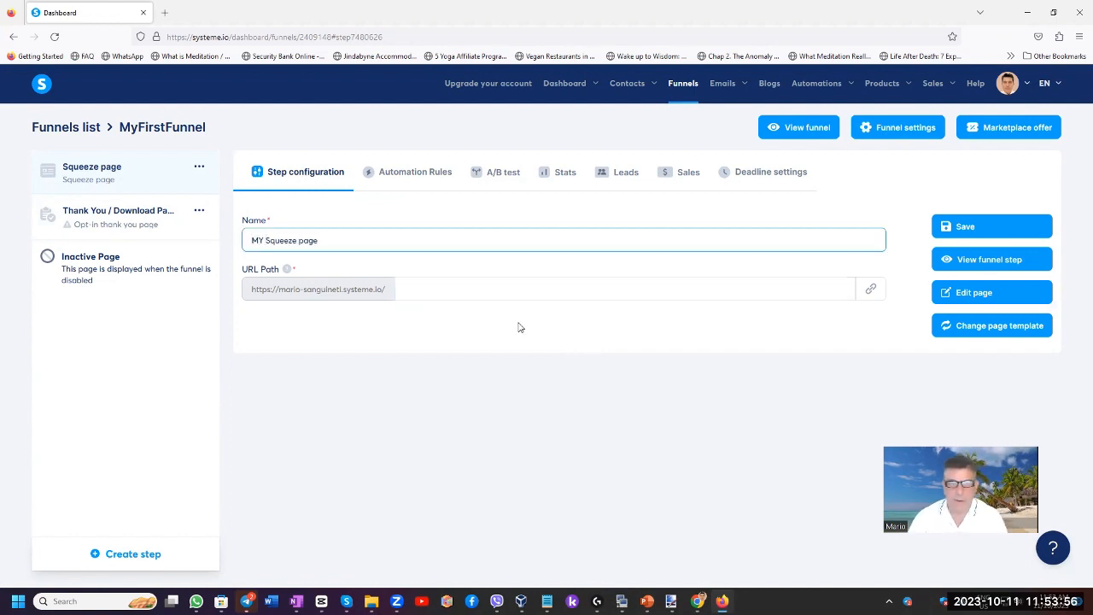
key(BackSpace)
key(BackSpace)
text(y)
click(977, 229)
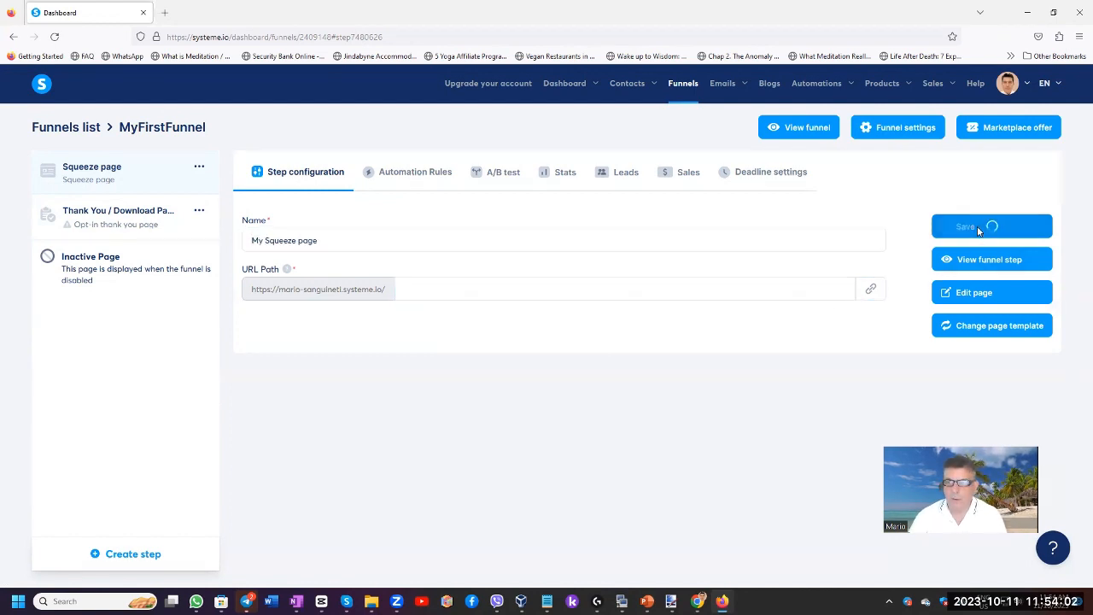
Edit the squeeze page, add a subscription popup to it, and save the page changes
click(975, 298)
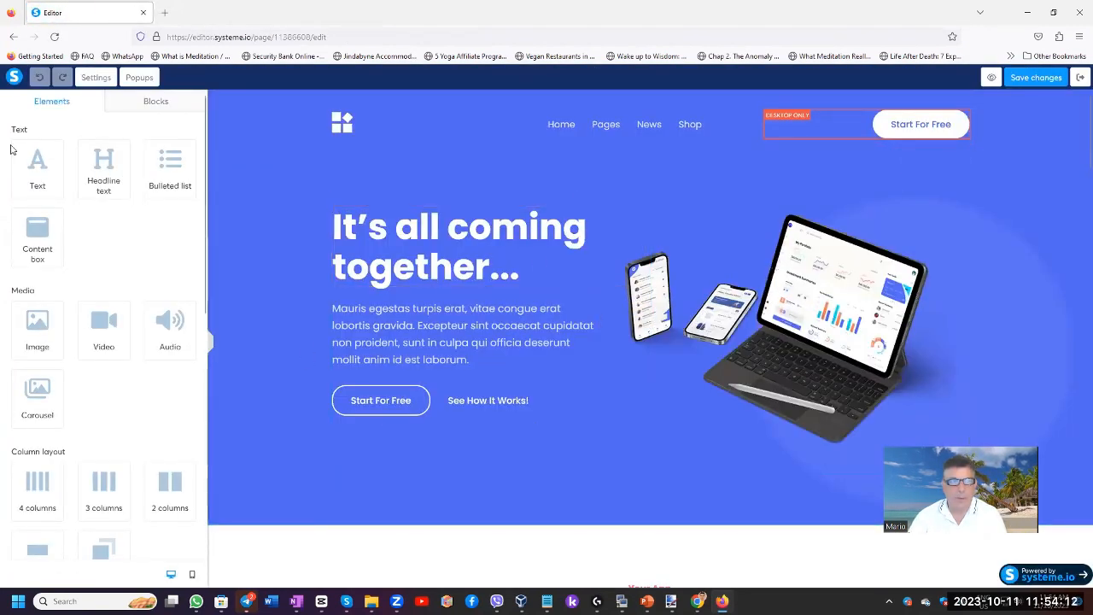
click(133, 77)
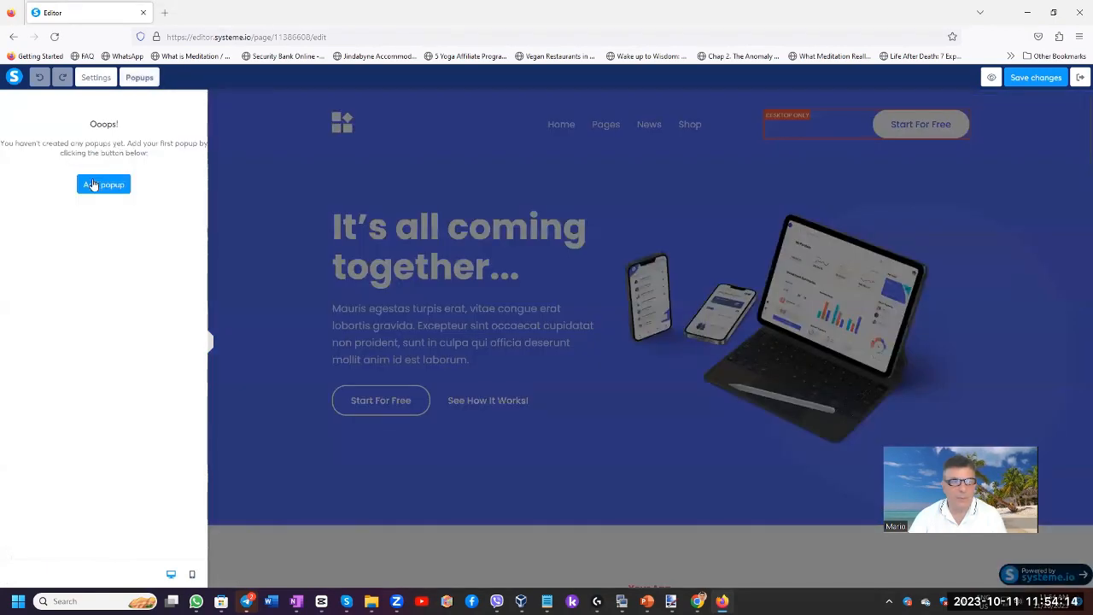
click(91, 183)
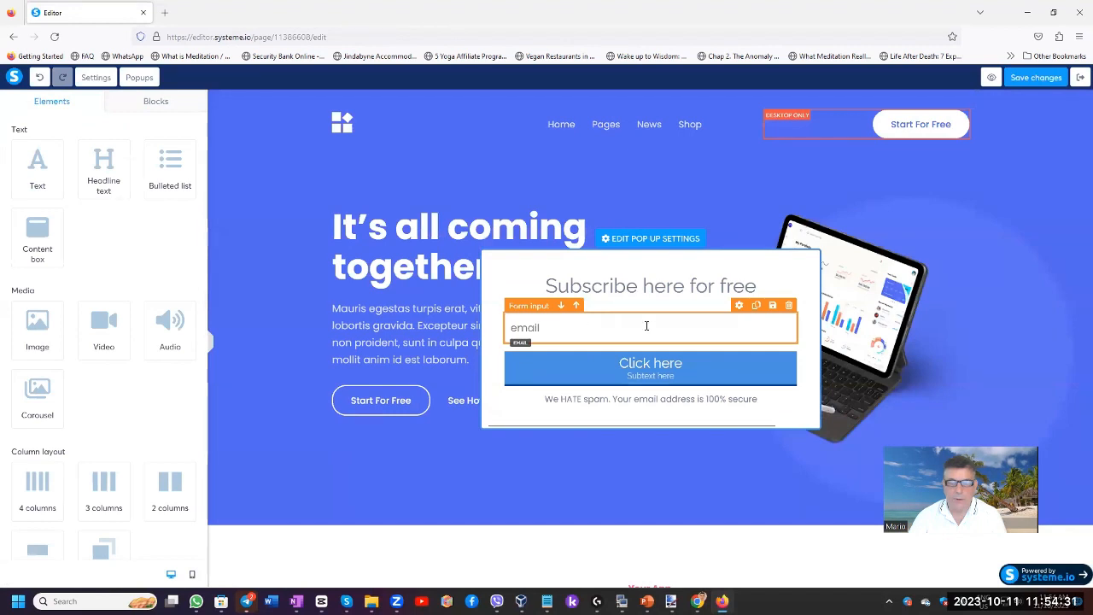
click(1019, 80)
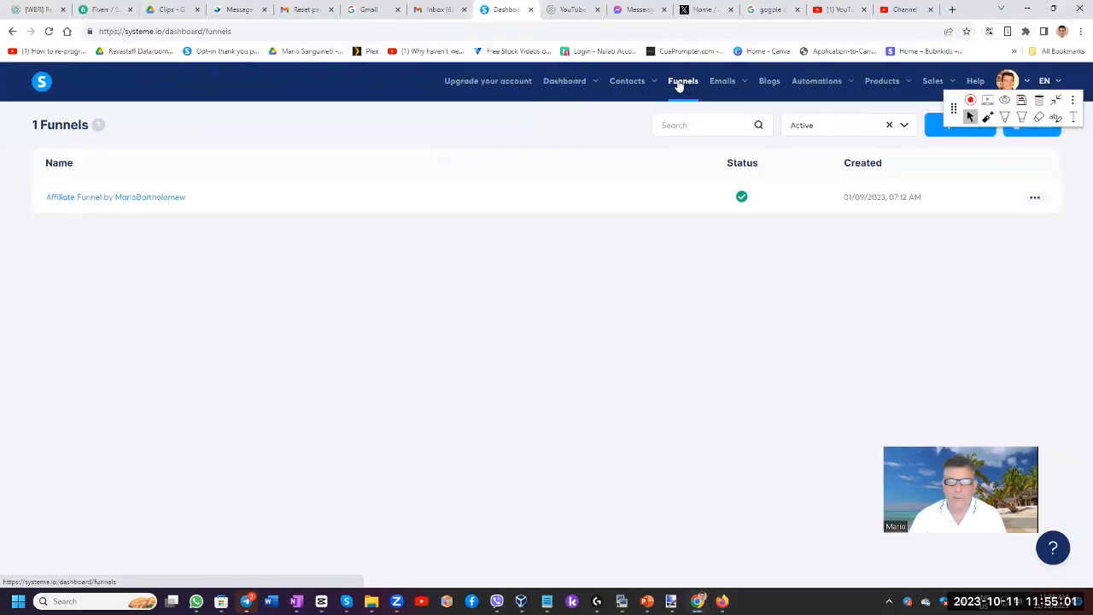
In Chrome, examine the existing affiliate funnel's lead magnet and bridge page steps, review the lead magnet page in the editor, and exit
click(125, 199)
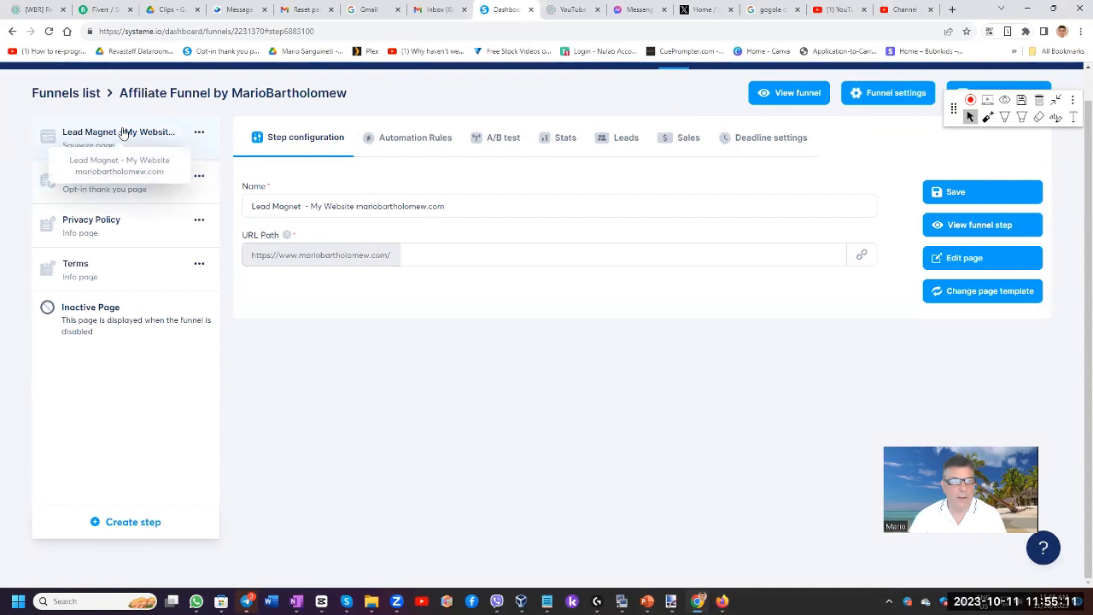
click(94, 177)
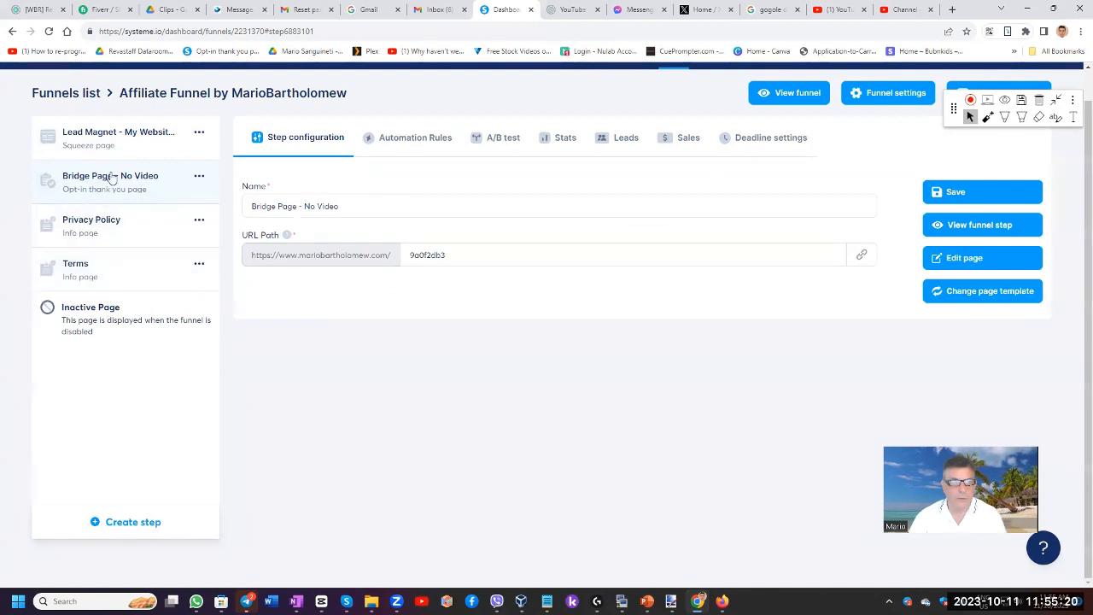
click(124, 134)
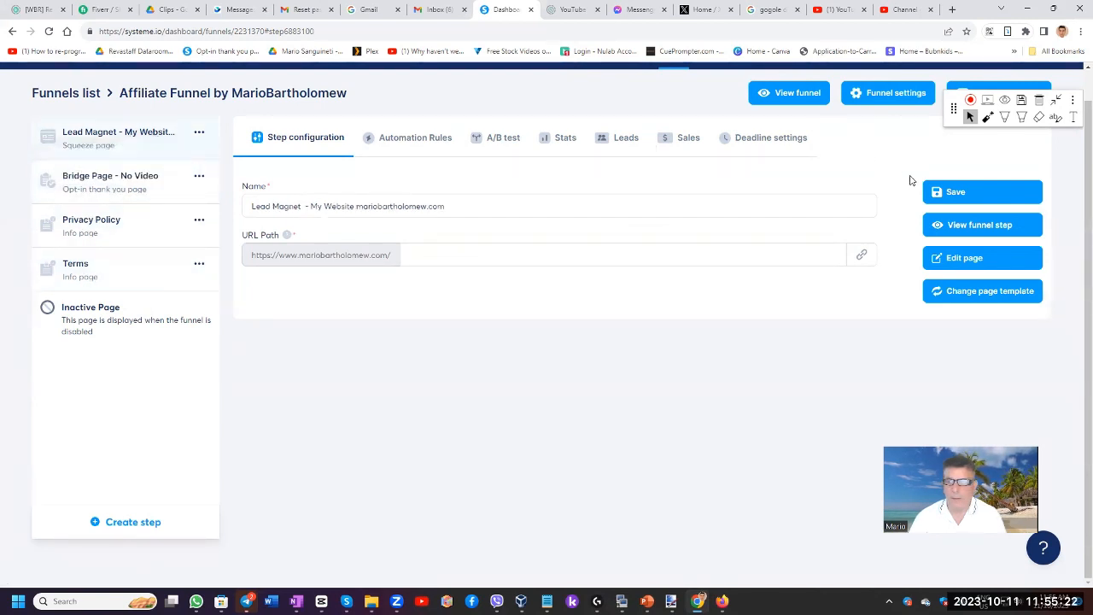
click(963, 258)
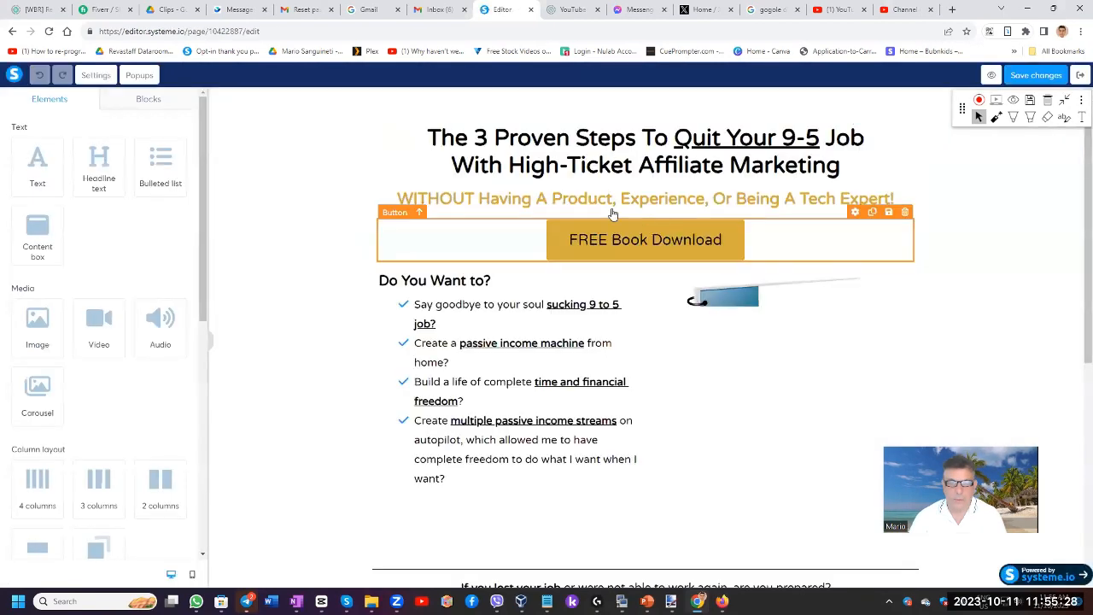
scroll(466, 188, down, 2)
scroll(467, 208, down, 3)
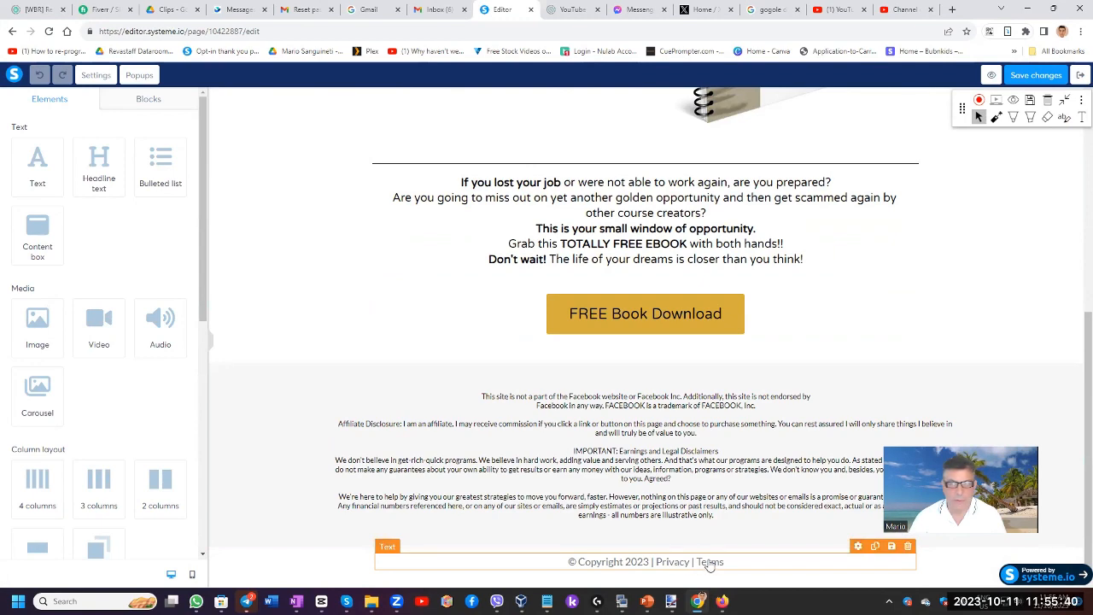
click(1079, 76)
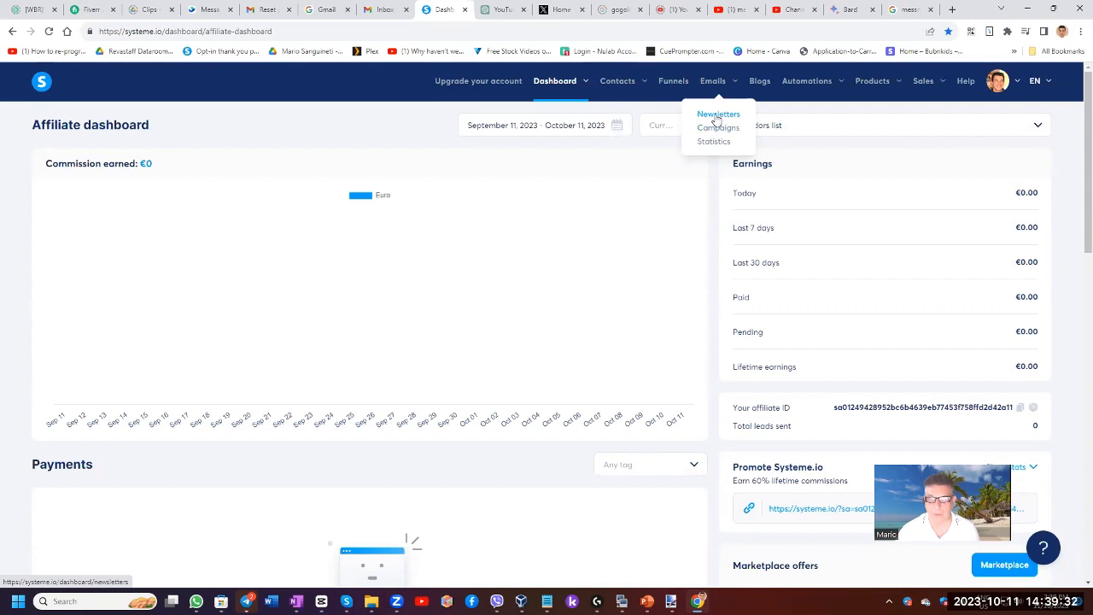
Create an email campaign named NewCampaign with the description "Same the product you dealin, what ever"
click(716, 128)
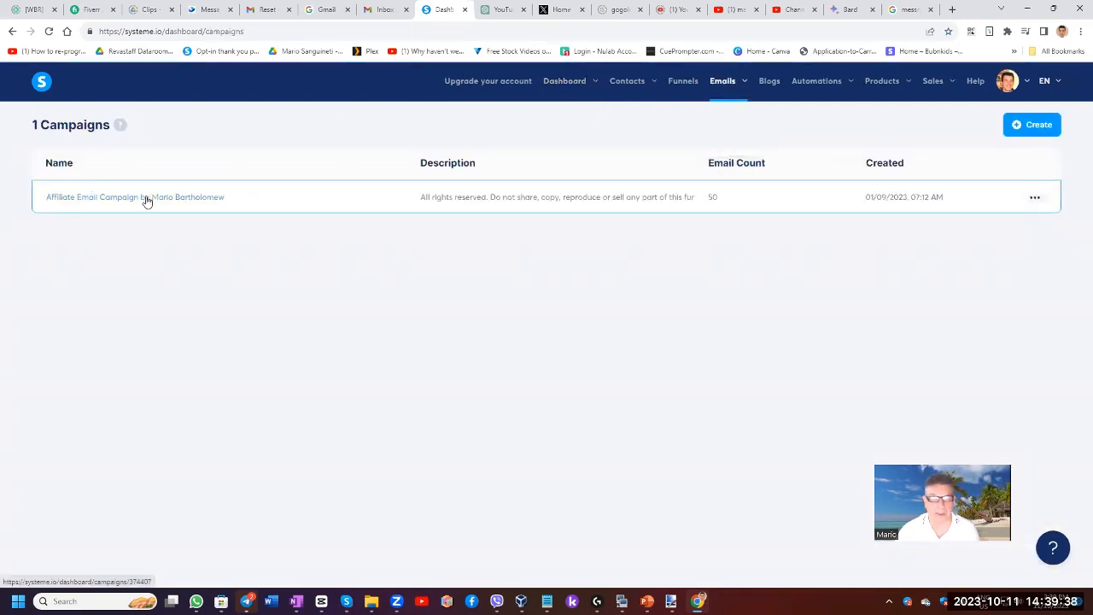
click(1025, 126)
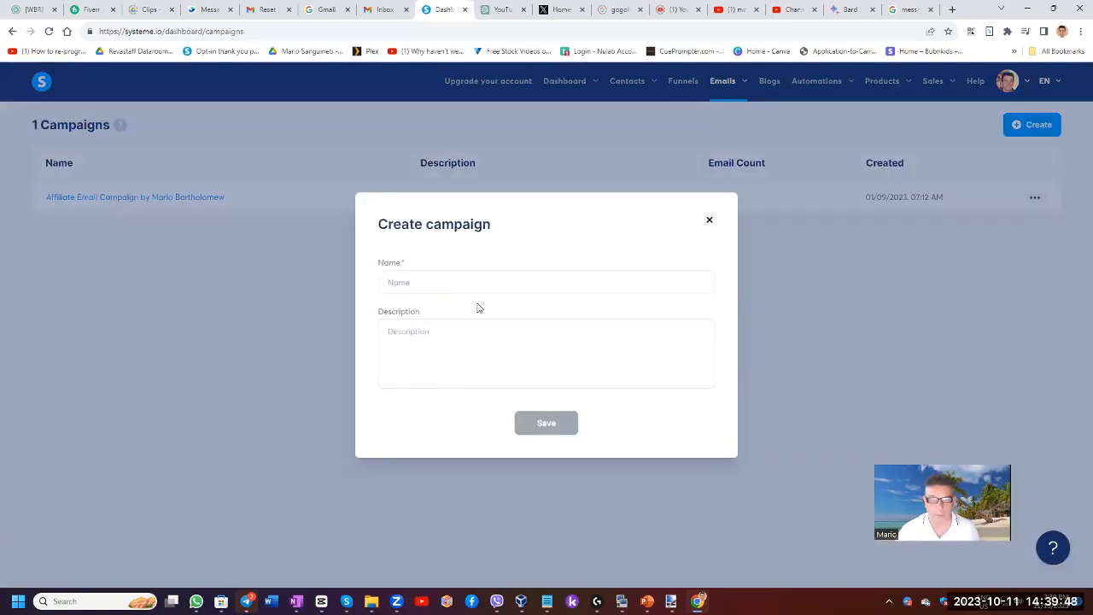
click(411, 280)
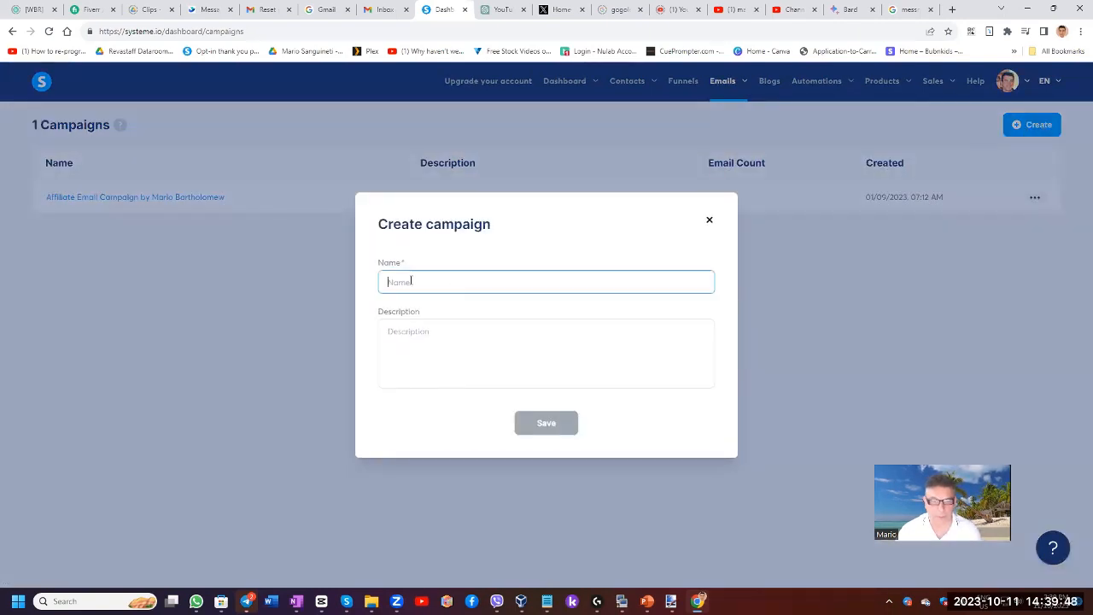
text(Ne)
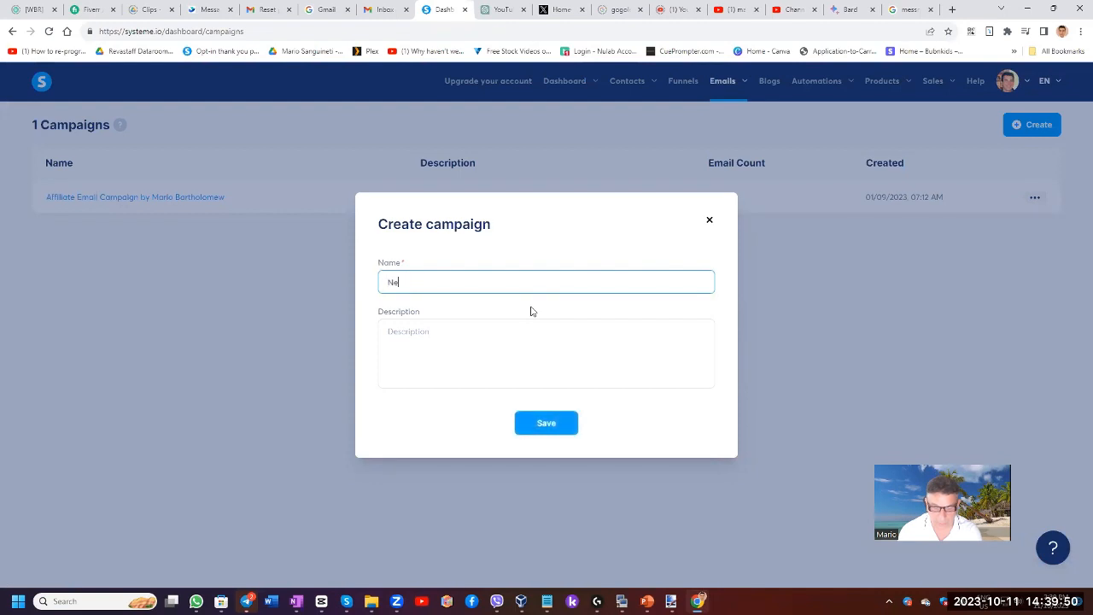
text(wCampaign)
key(Tab)
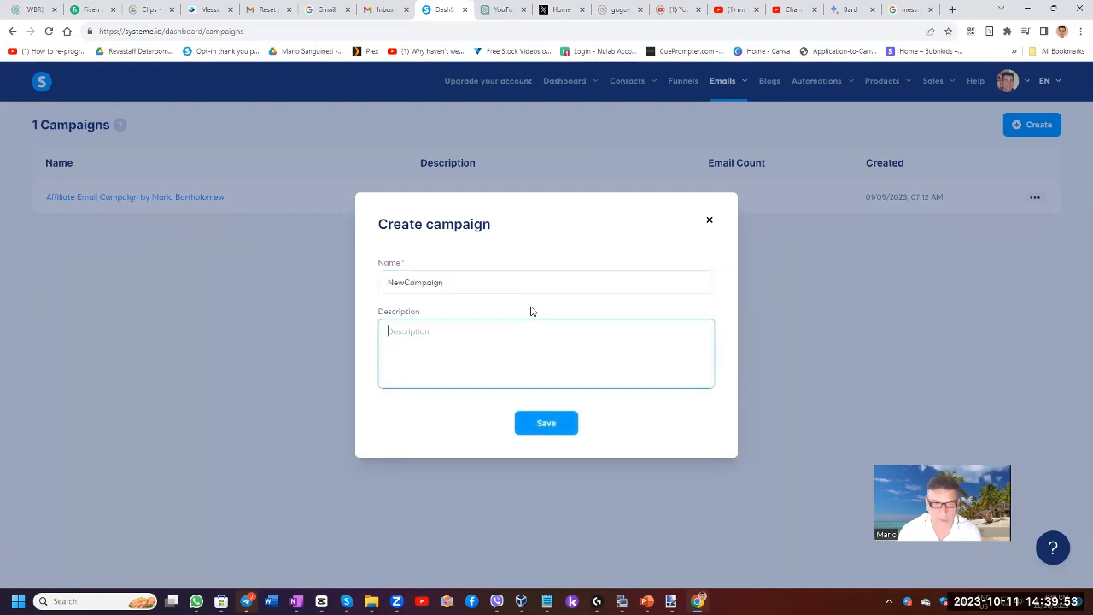
click(545, 422)
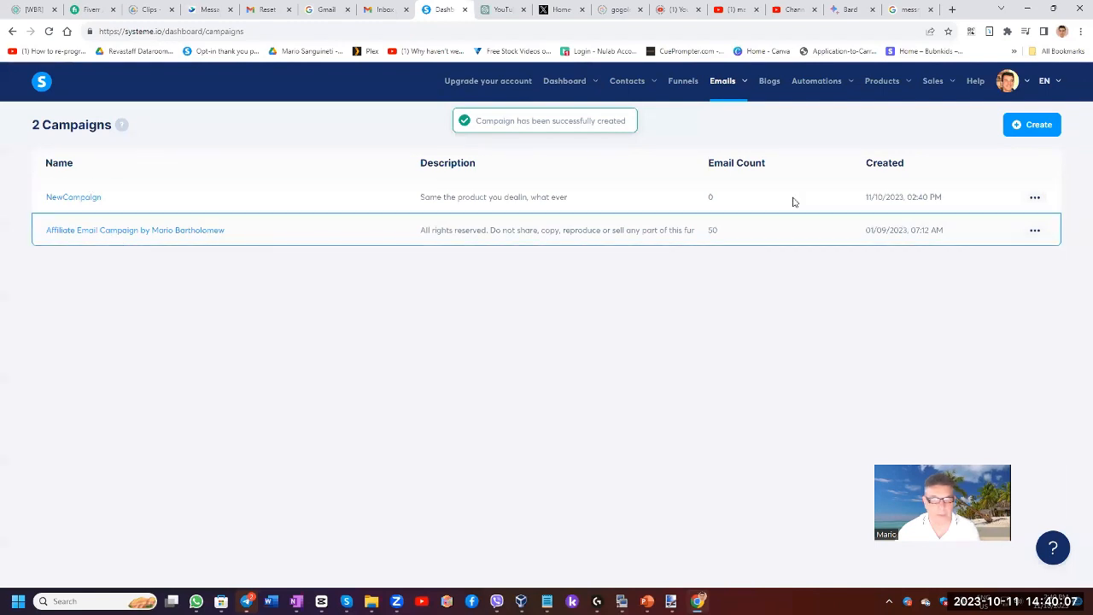
View the settings of the NewCampaign email campaign and close them without changes
click(1034, 197)
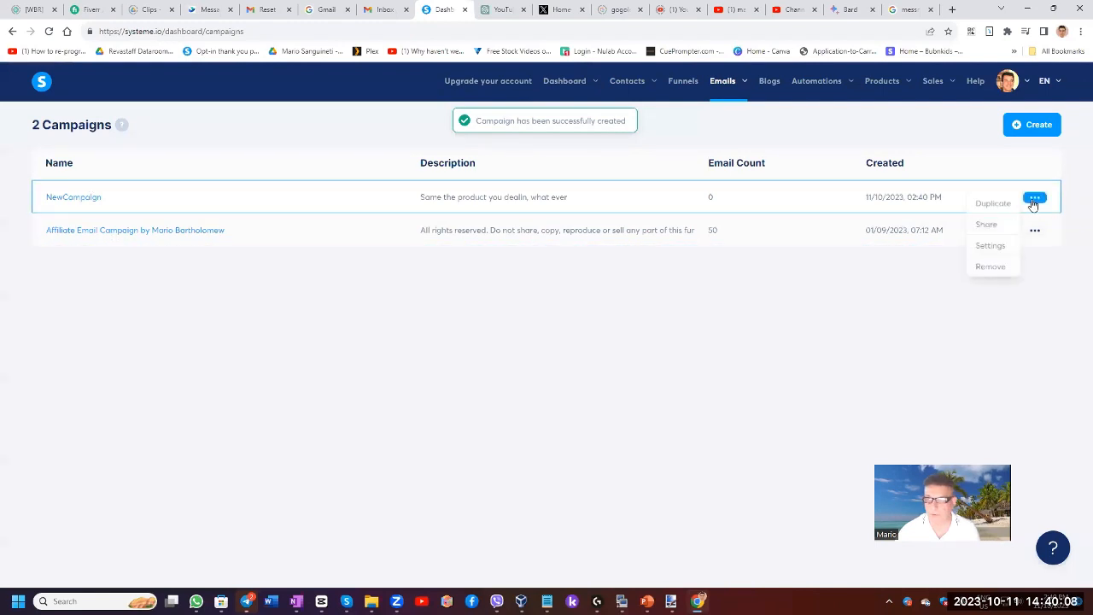
click(995, 250)
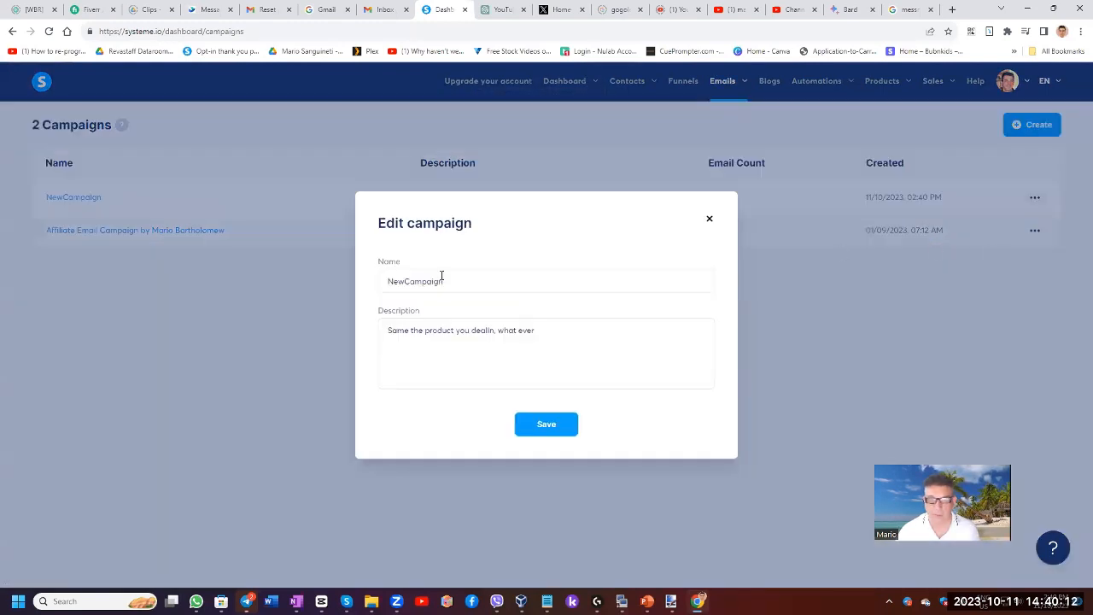
click(708, 218)
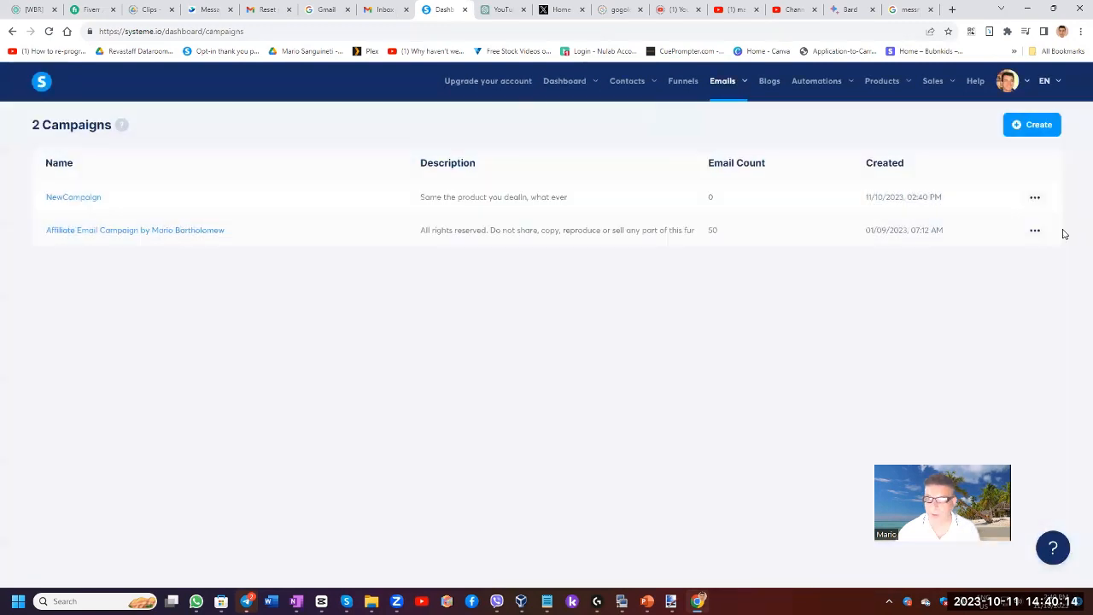
Add an email to NewCampaign with the subject "Subject", keeping the default sender details and the classic editor
click(1033, 197)
click(74, 200)
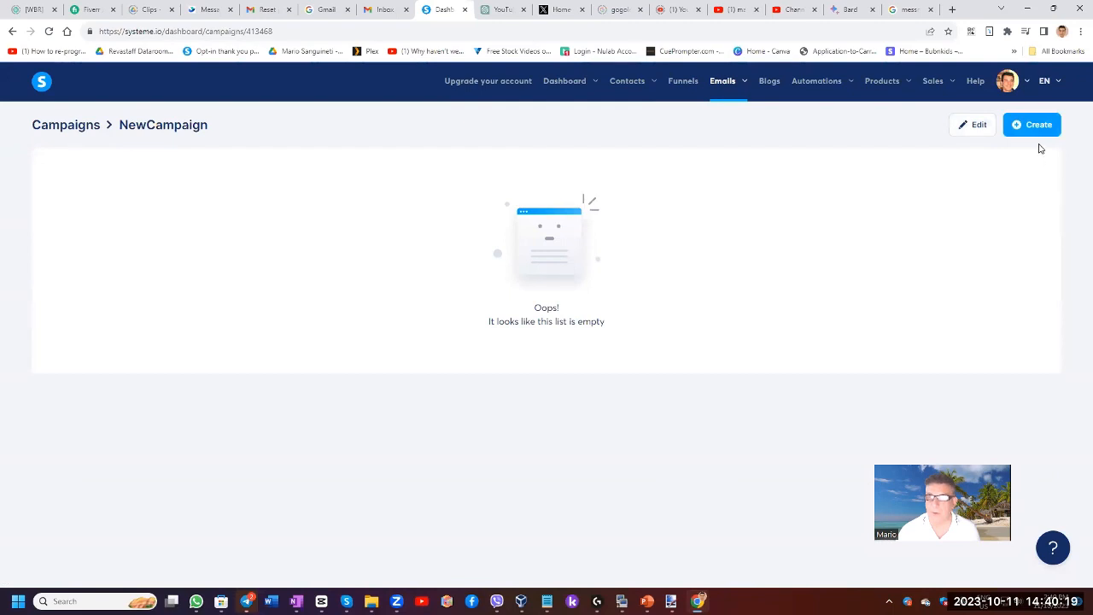
click(1036, 127)
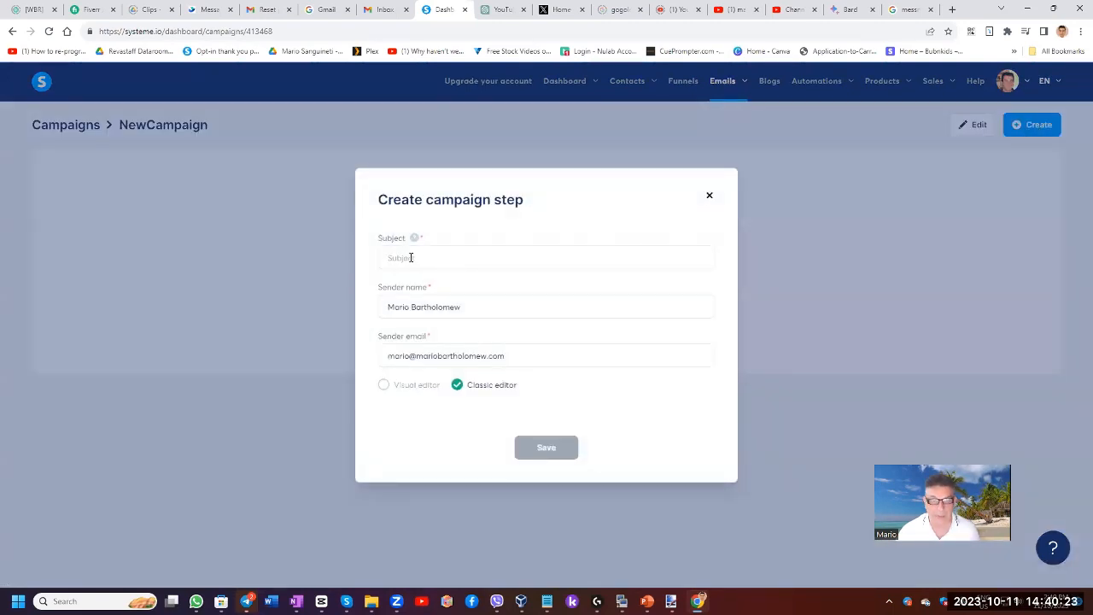
click(410, 257)
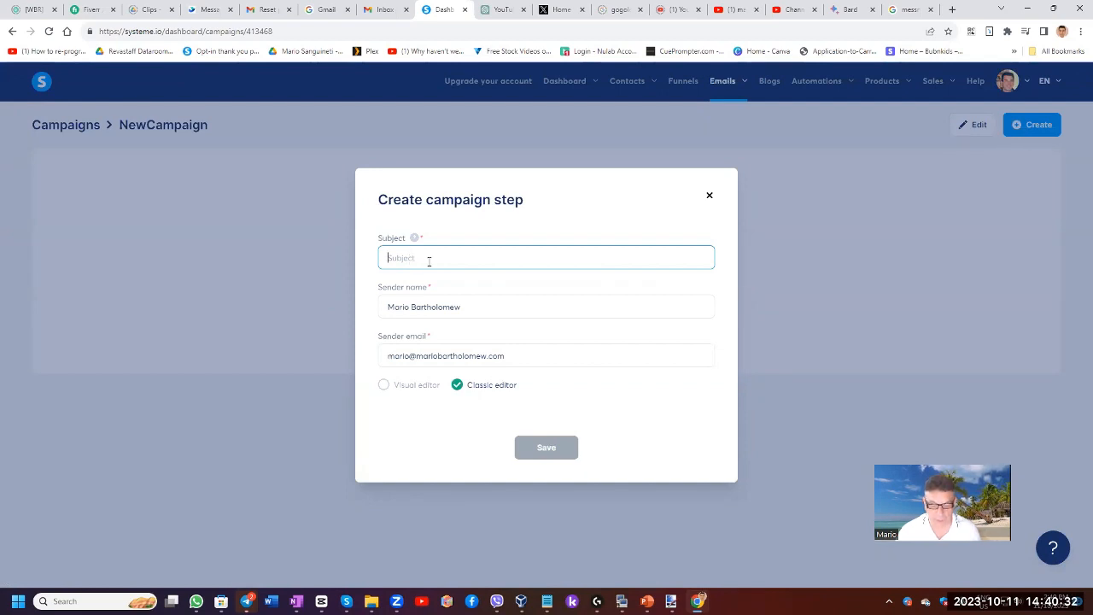
text(subect)
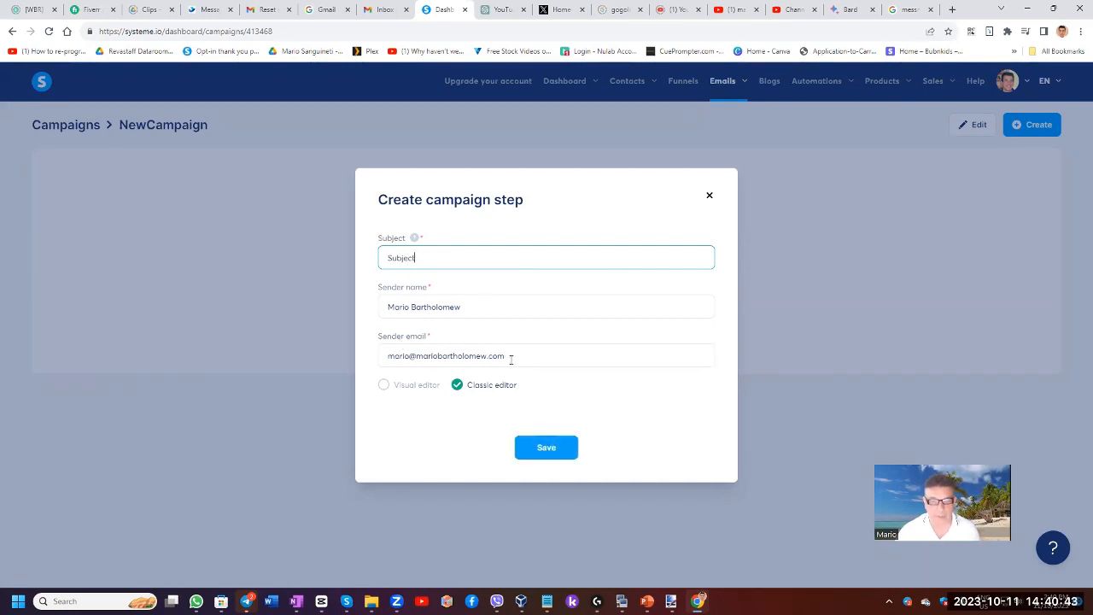
drag(511, 358, 365, 362)
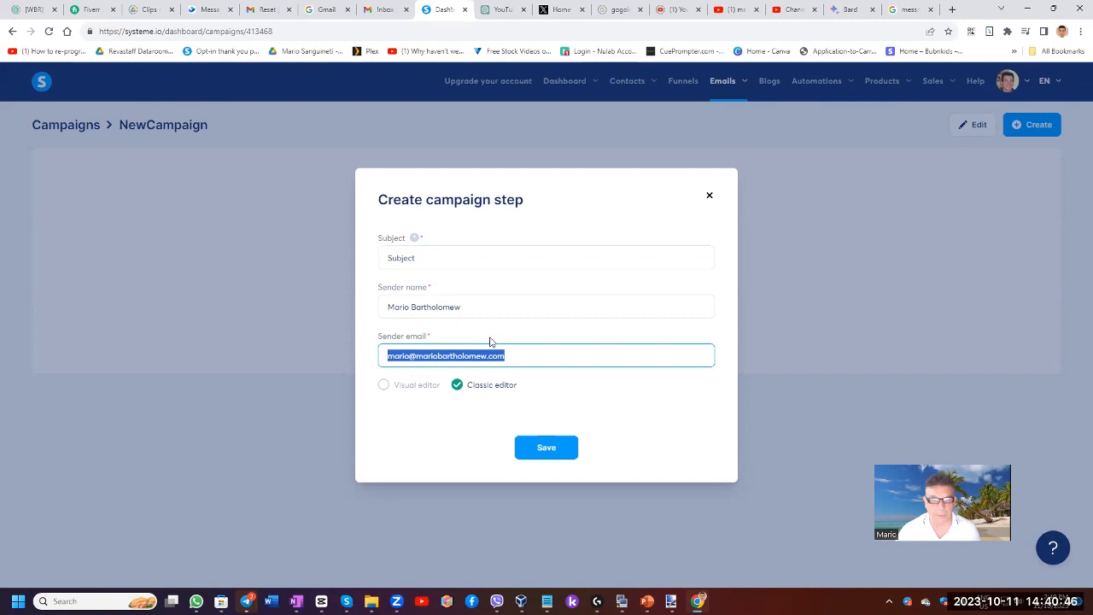
click(402, 357)
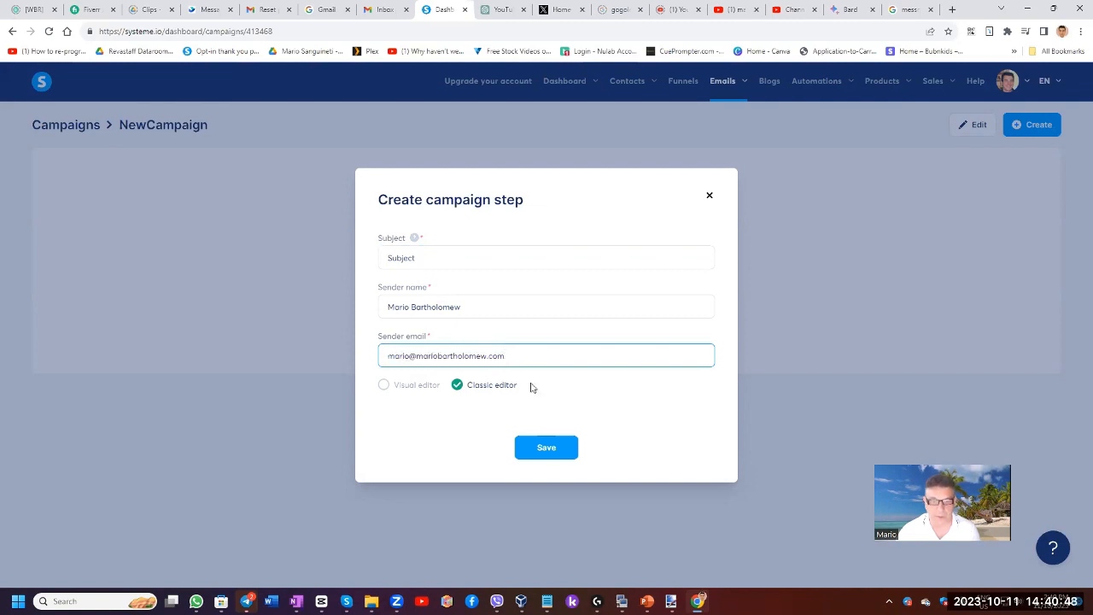
click(546, 452)
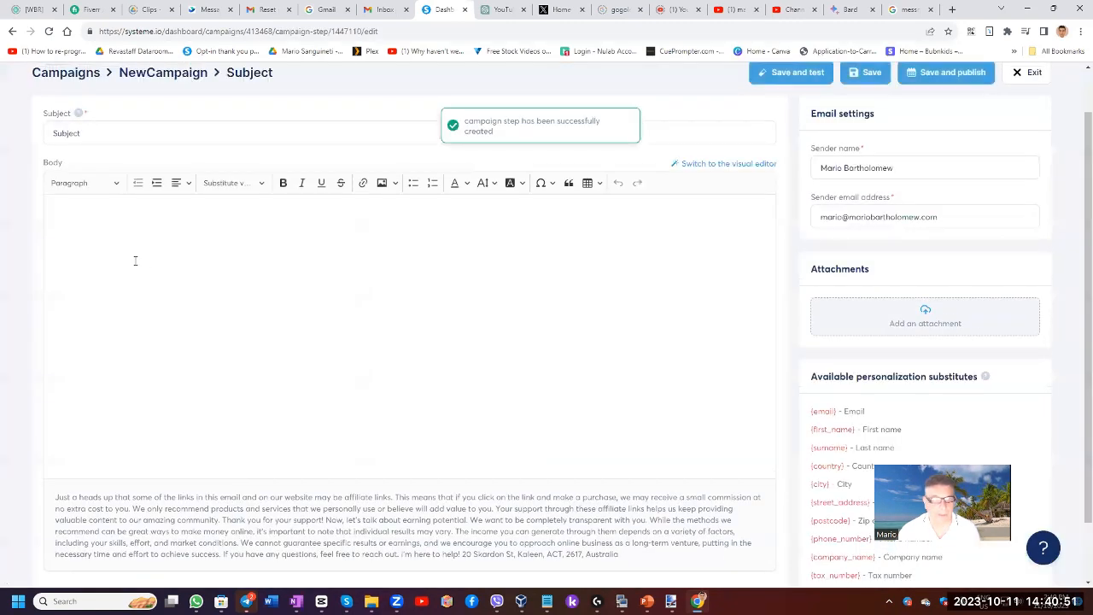
Insert the yoga silhouette sunset image into the email body and save the email
click(61, 205)
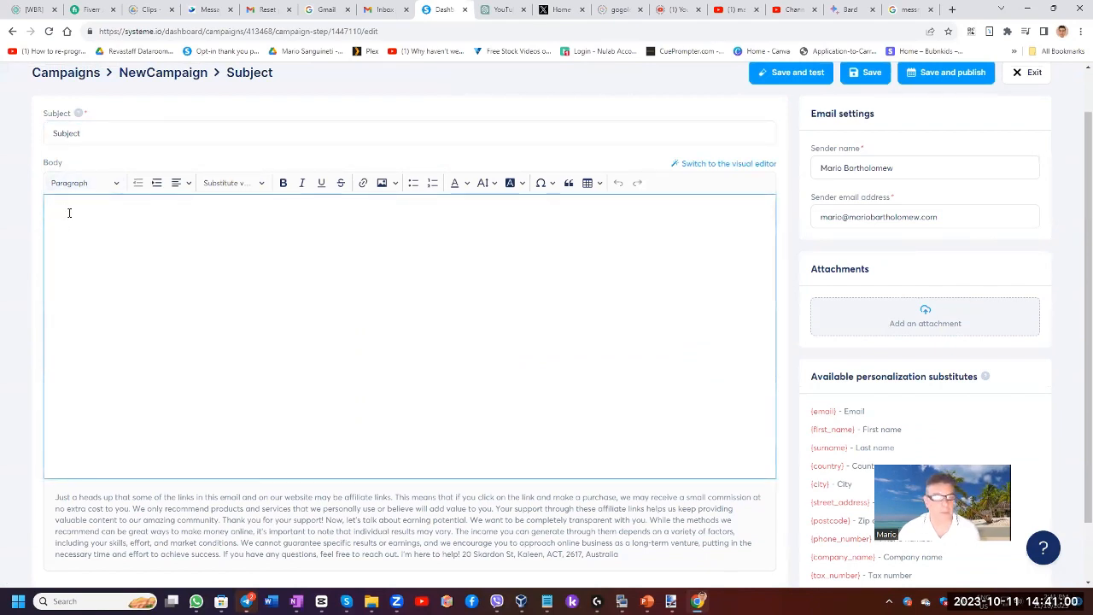
click(382, 182)
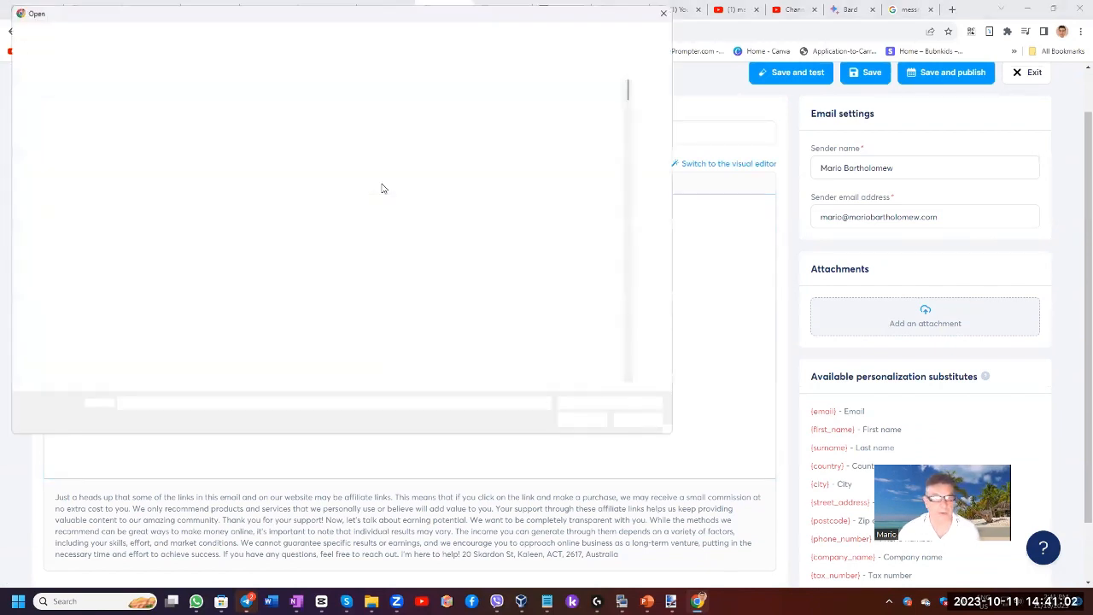
click(192, 141)
click(586, 420)
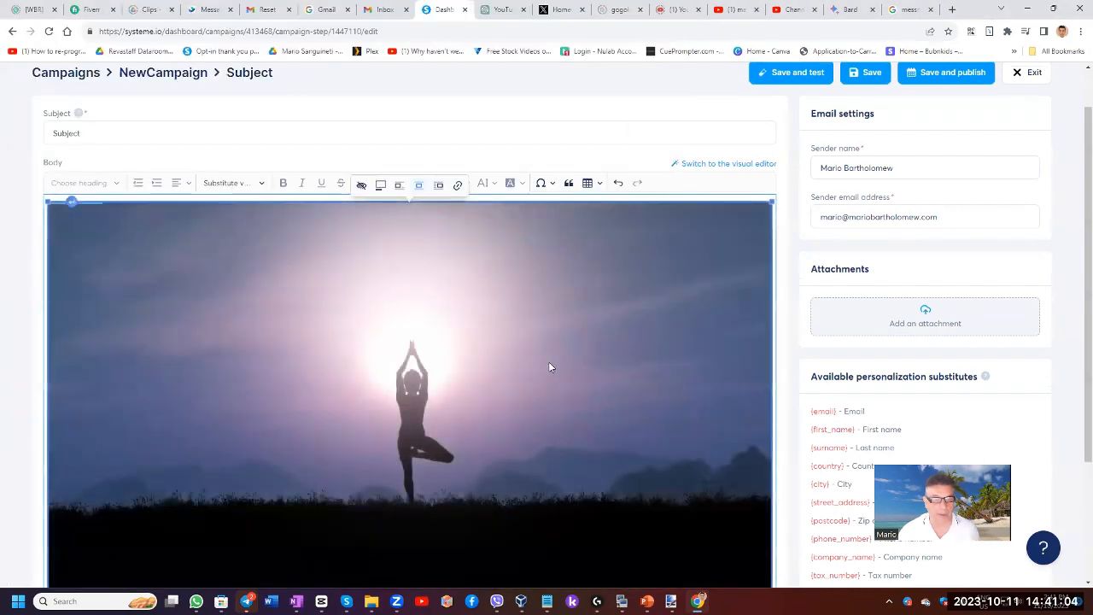
scroll(448, 339, down, 2)
scroll(447, 333, up, 2)
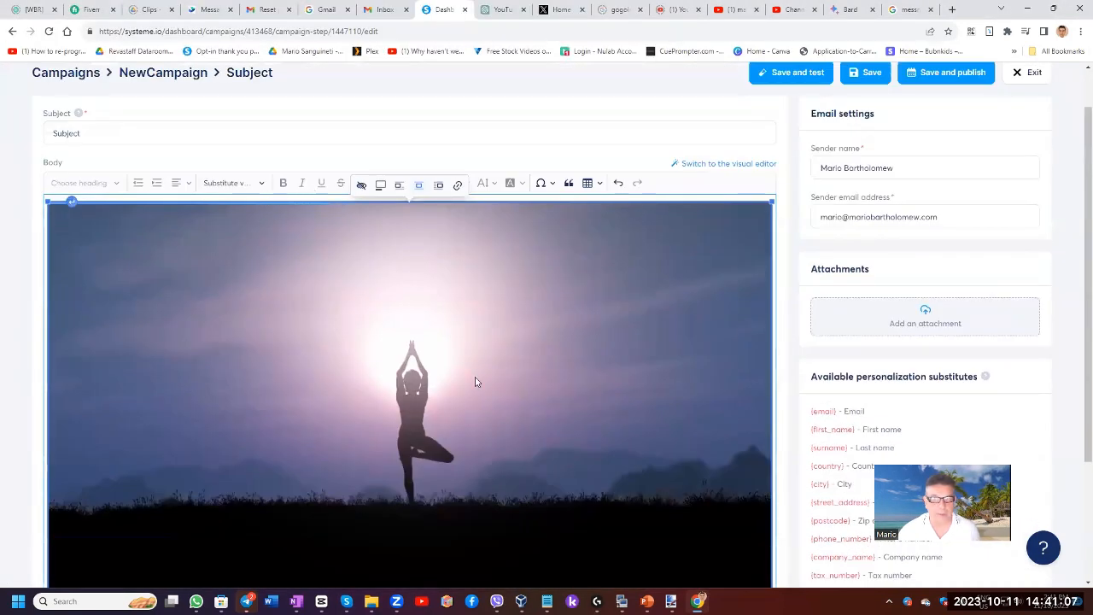
scroll(487, 379, up, 1)
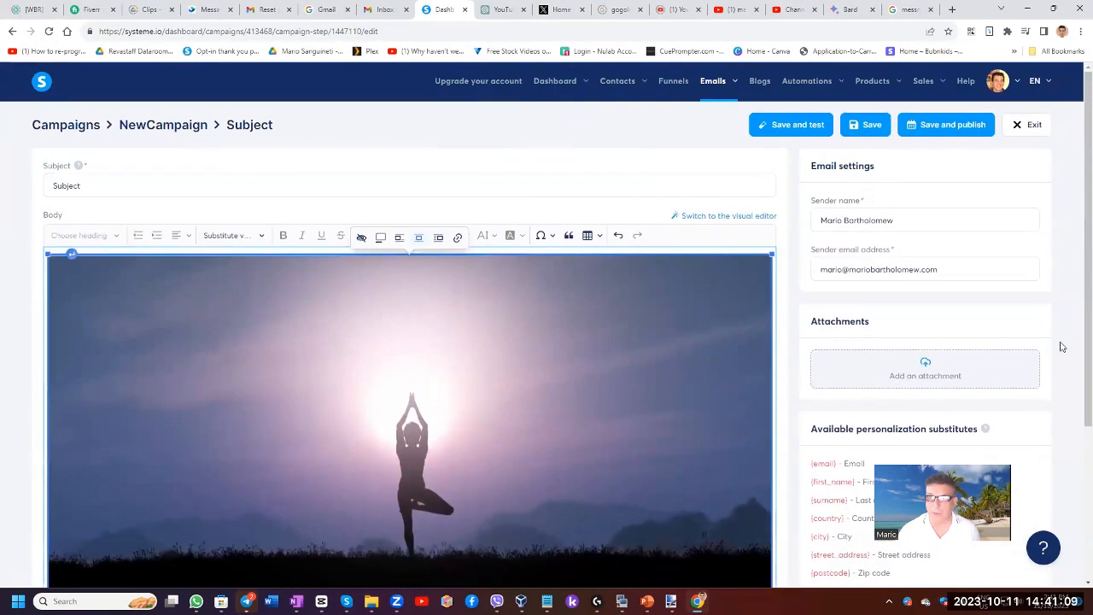
click(865, 125)
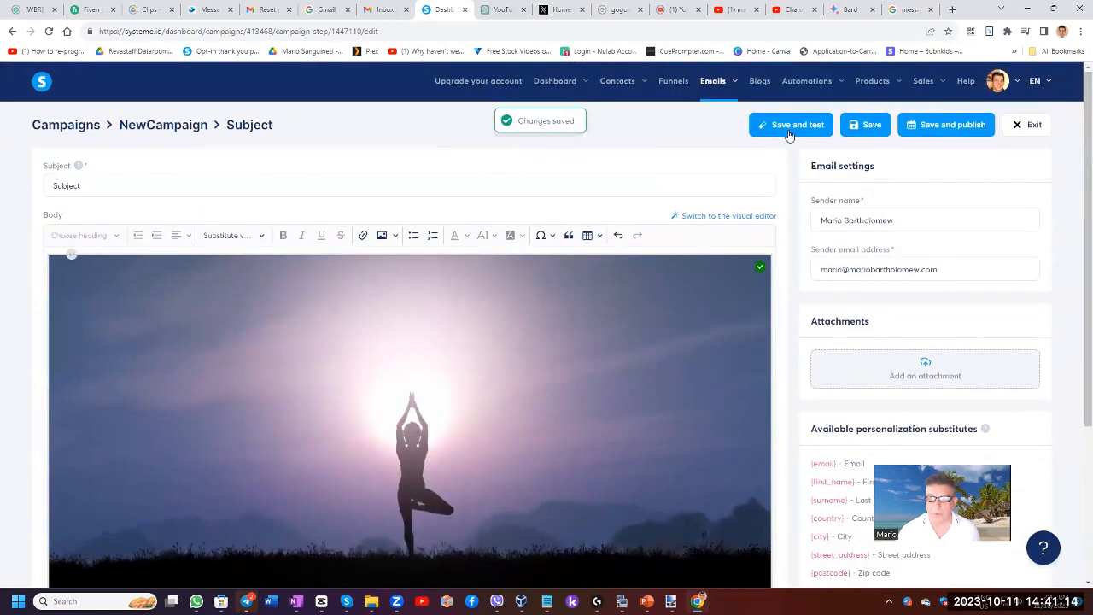
View the option for sending a test email and close it without sending
click(790, 128)
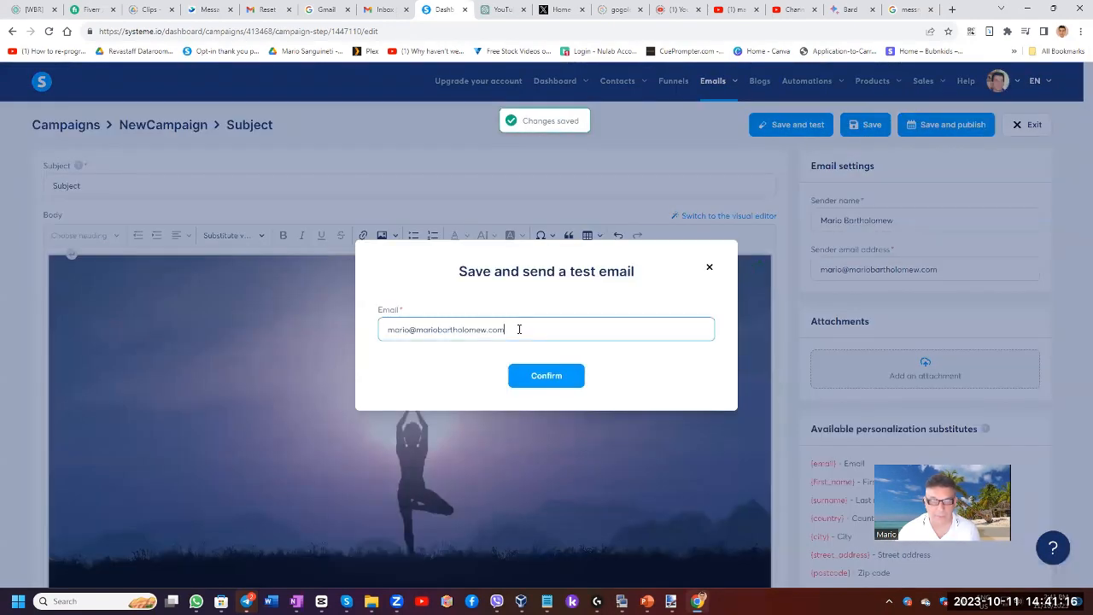
drag(512, 328, 328, 333)
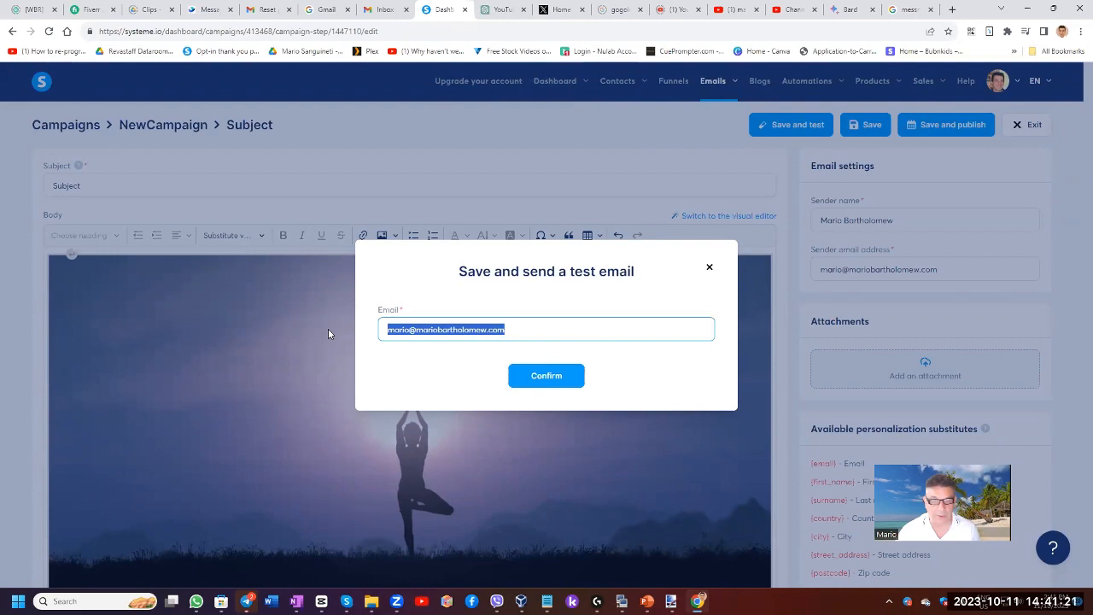
click(328, 333)
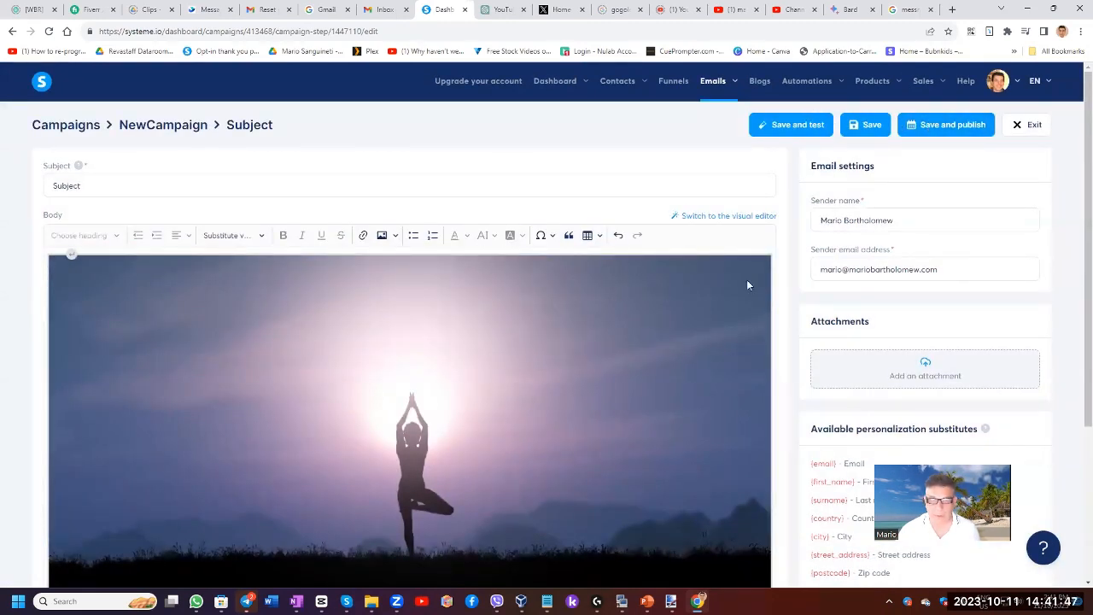
Publish the email with a 1-day delay and sending allowed on every day of the week, and save it
click(947, 126)
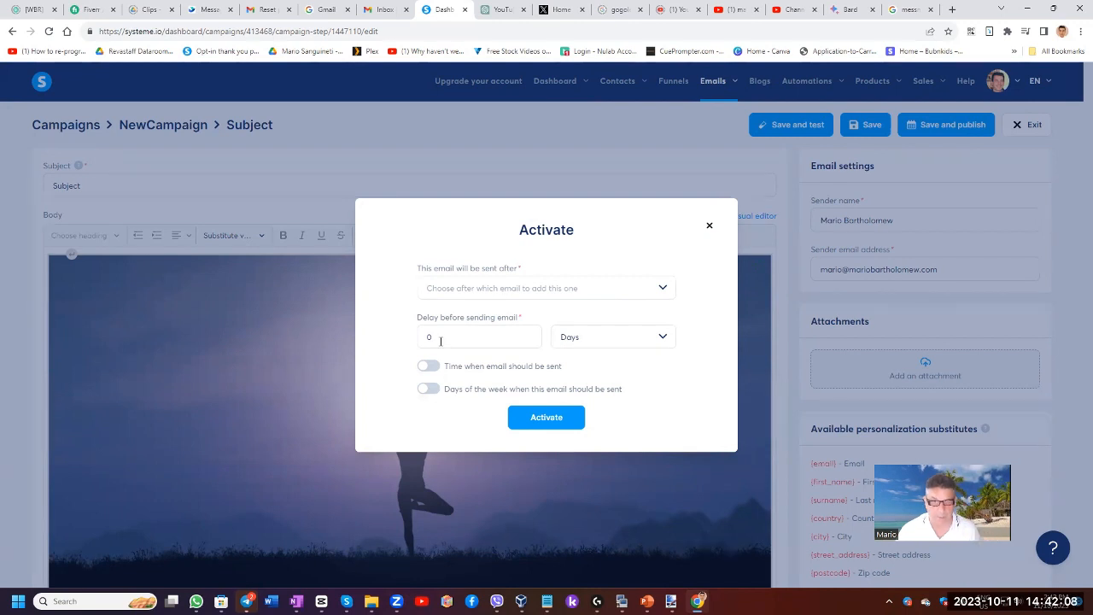
drag(439, 340, 419, 338)
text(1)
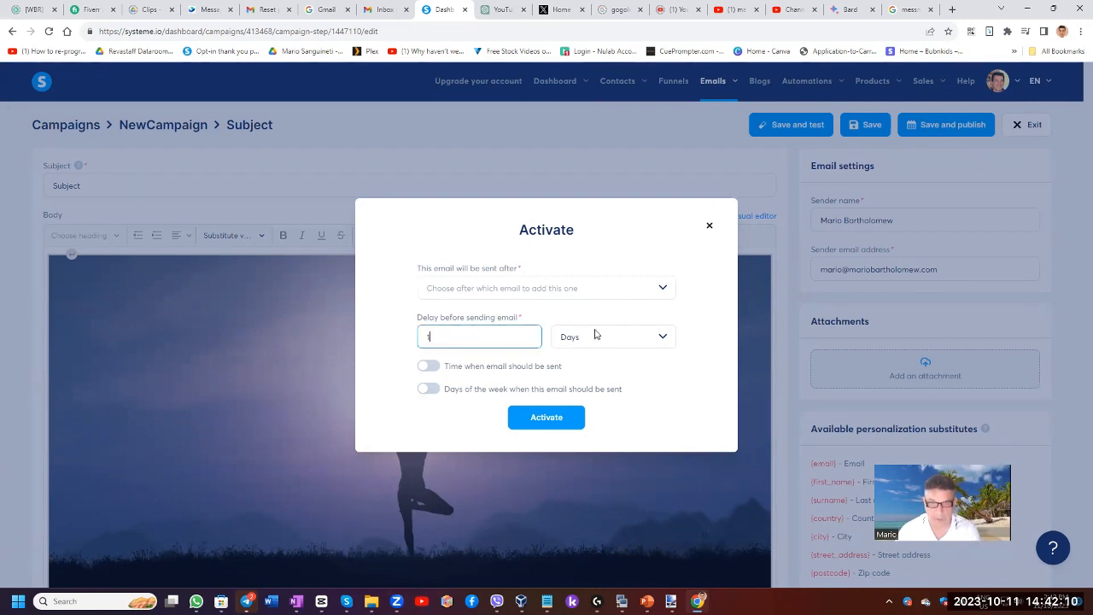
click(427, 365)
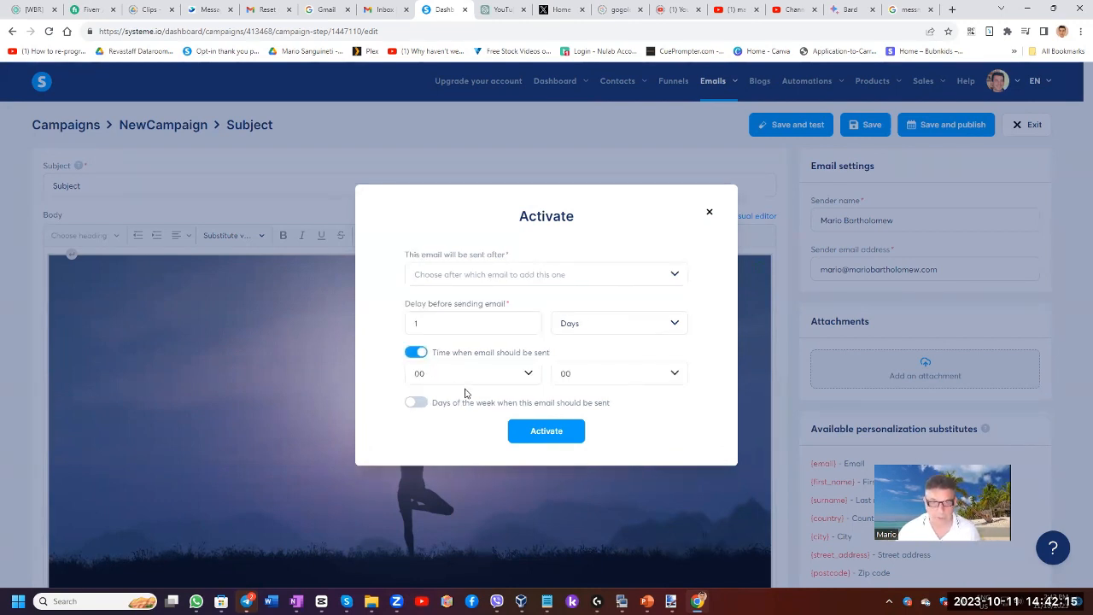
click(412, 352)
click(433, 390)
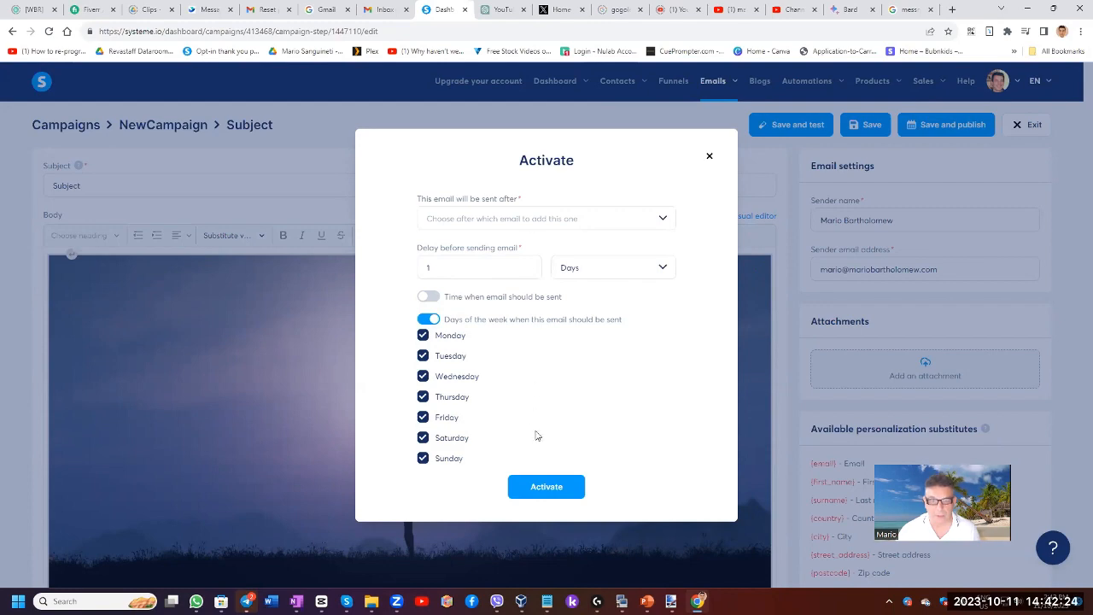
click(546, 487)
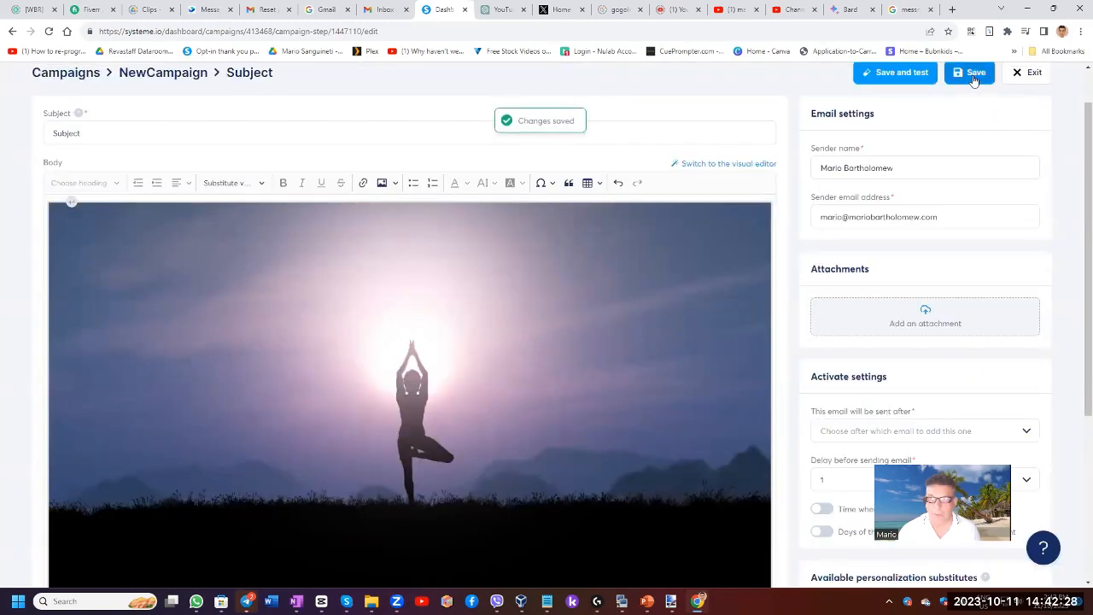
click(969, 73)
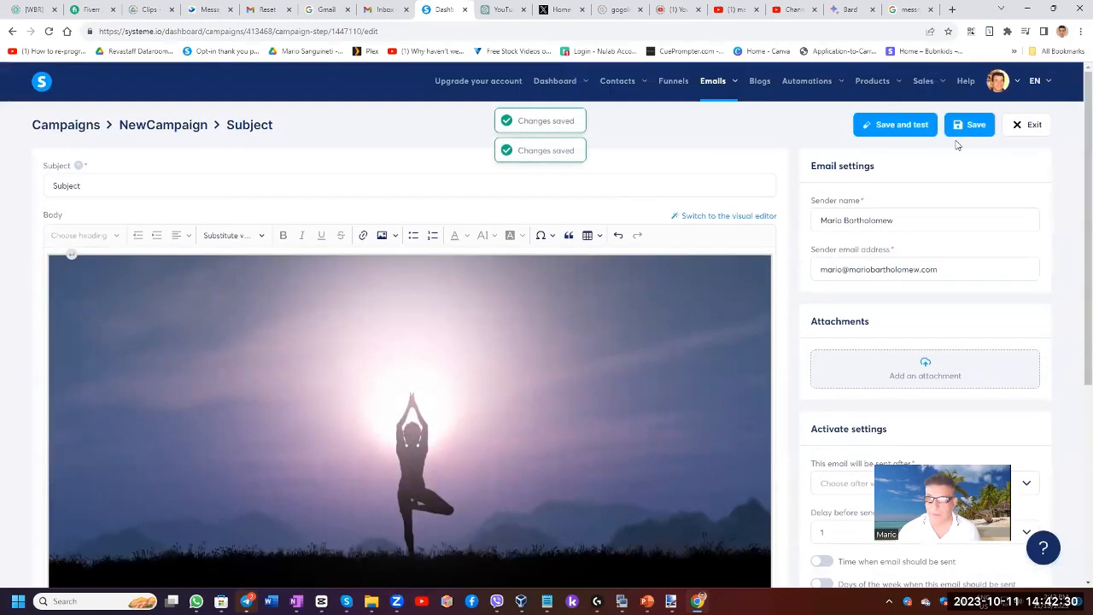
scroll(993, 183, down, 1)
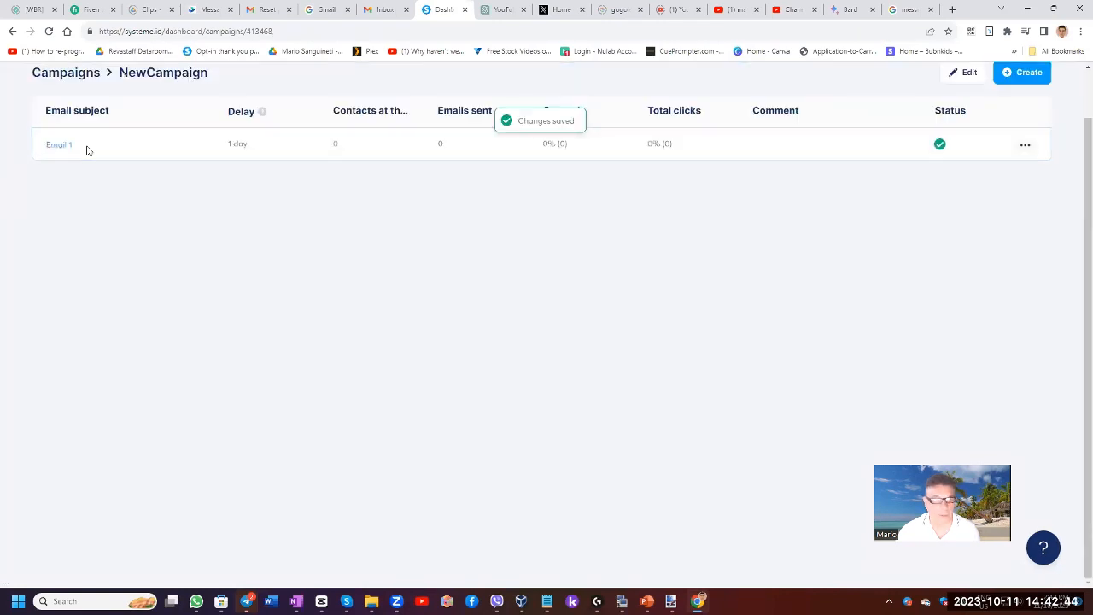
Duplicate Email 1 in NewCampaign and change the copy's subject to "Email 2"
click(1025, 146)
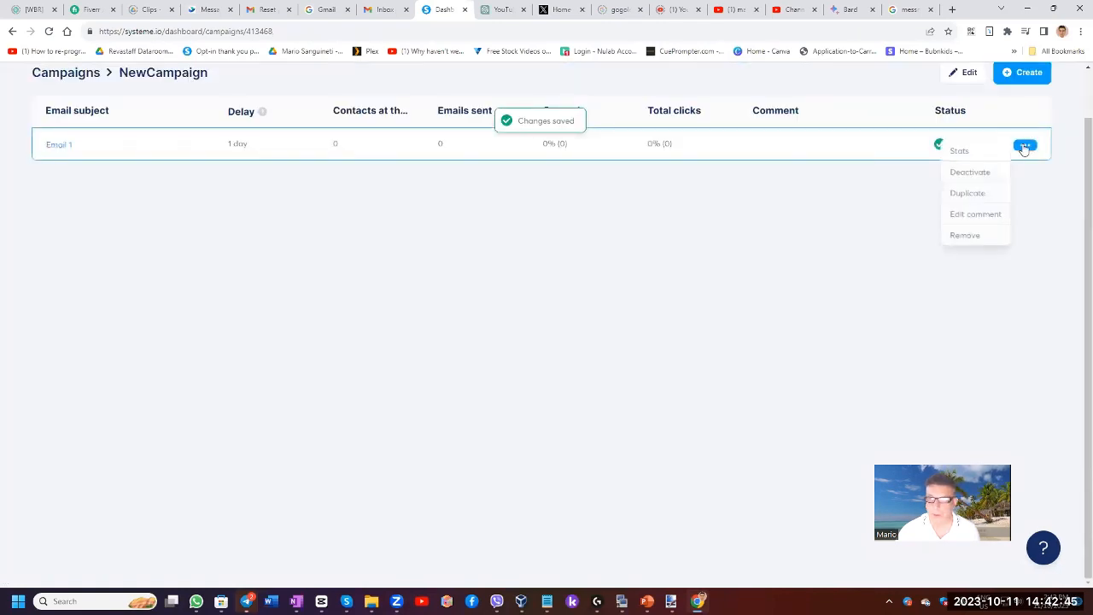
click(979, 195)
click(505, 371)
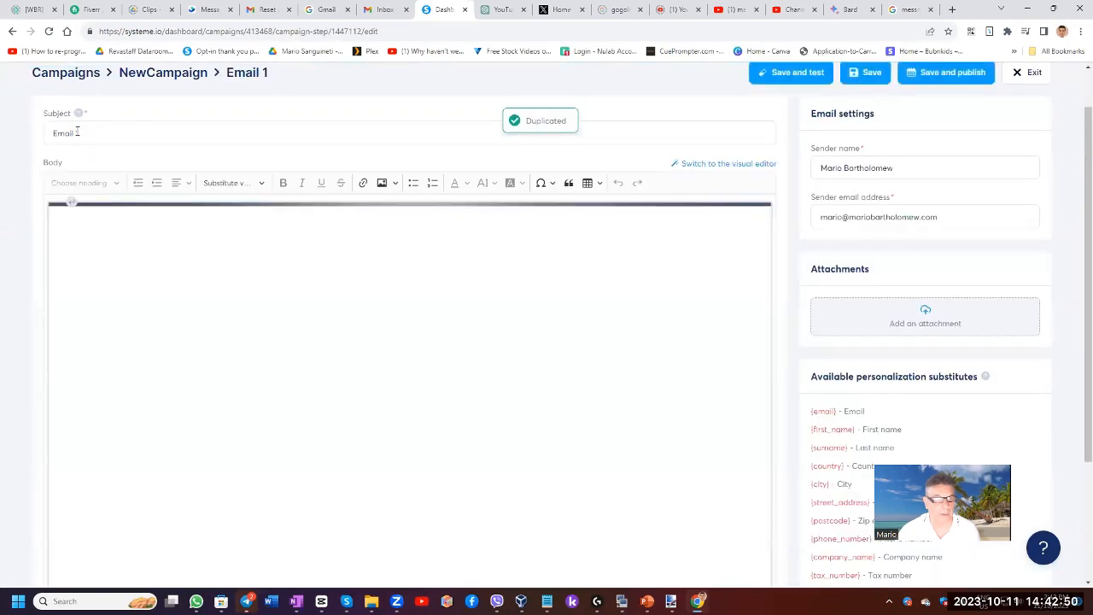
click(81, 132)
key(BackSpace)
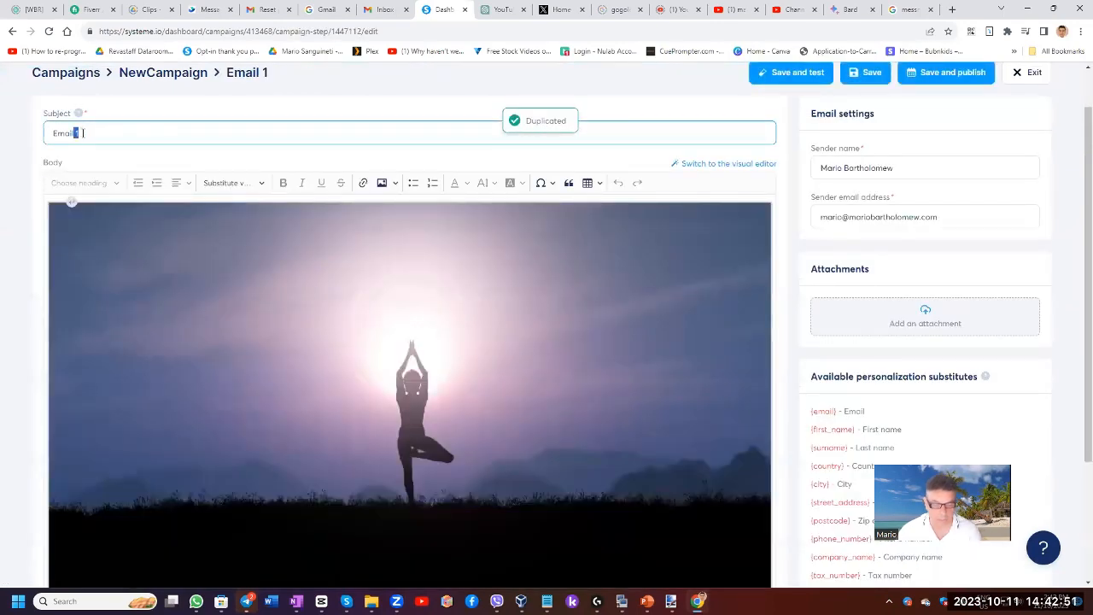
text(2)
Publish Email 2 so that it is sent after Email 1 with a delay of 2 days
click(946, 71)
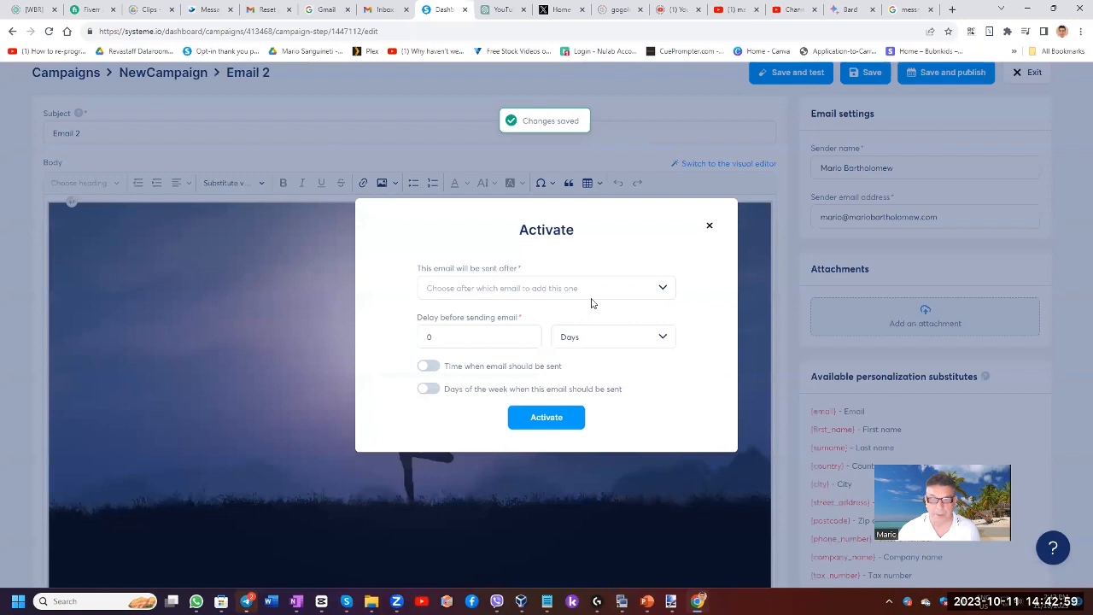
click(593, 293)
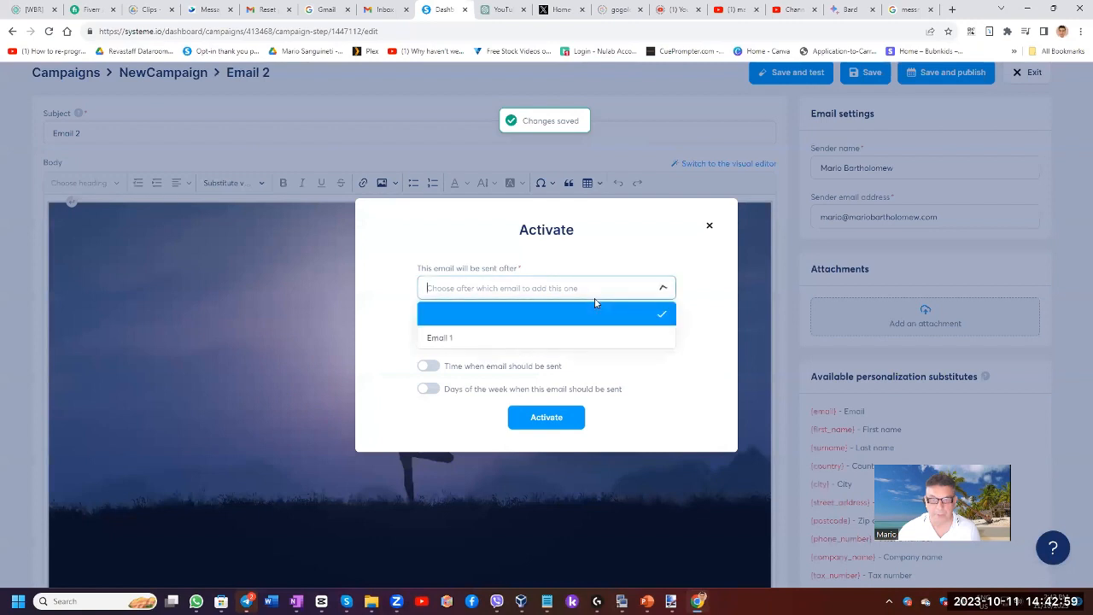
click(459, 334)
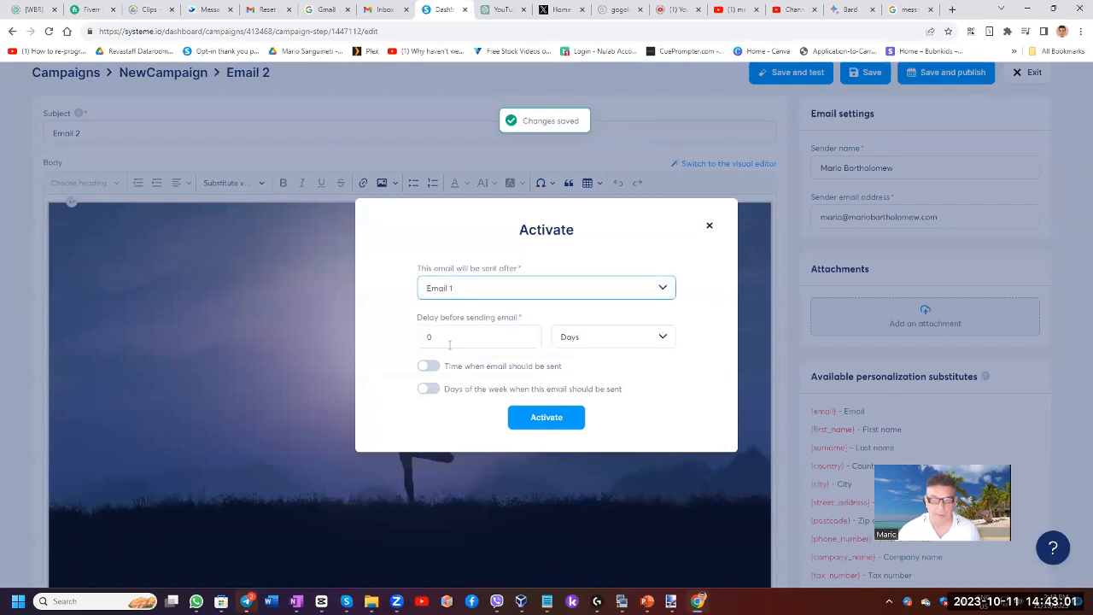
key(Tab)
text(2)
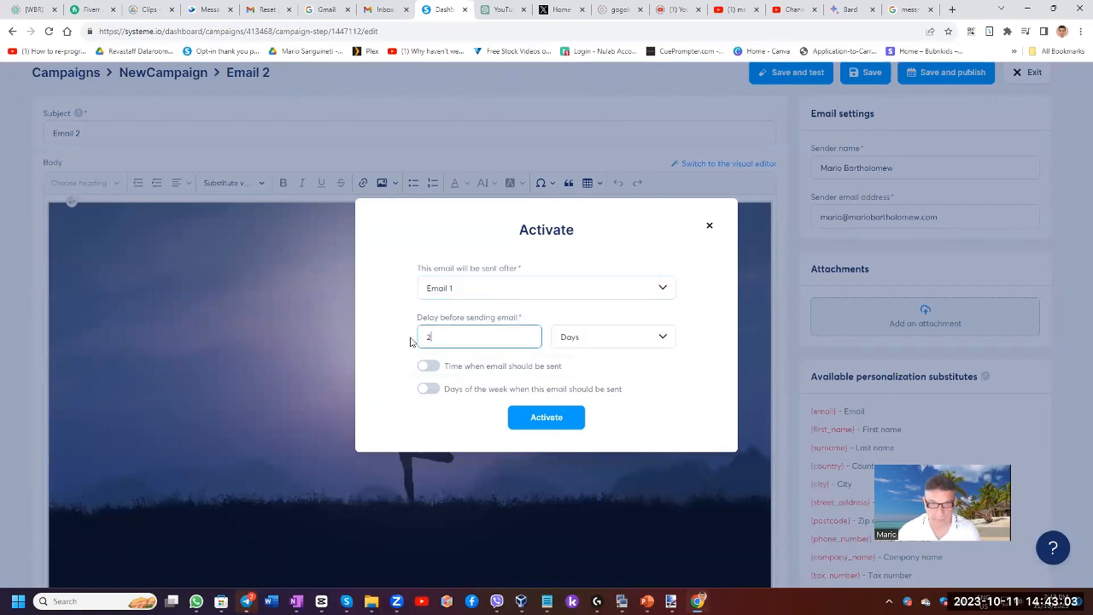
click(548, 418)
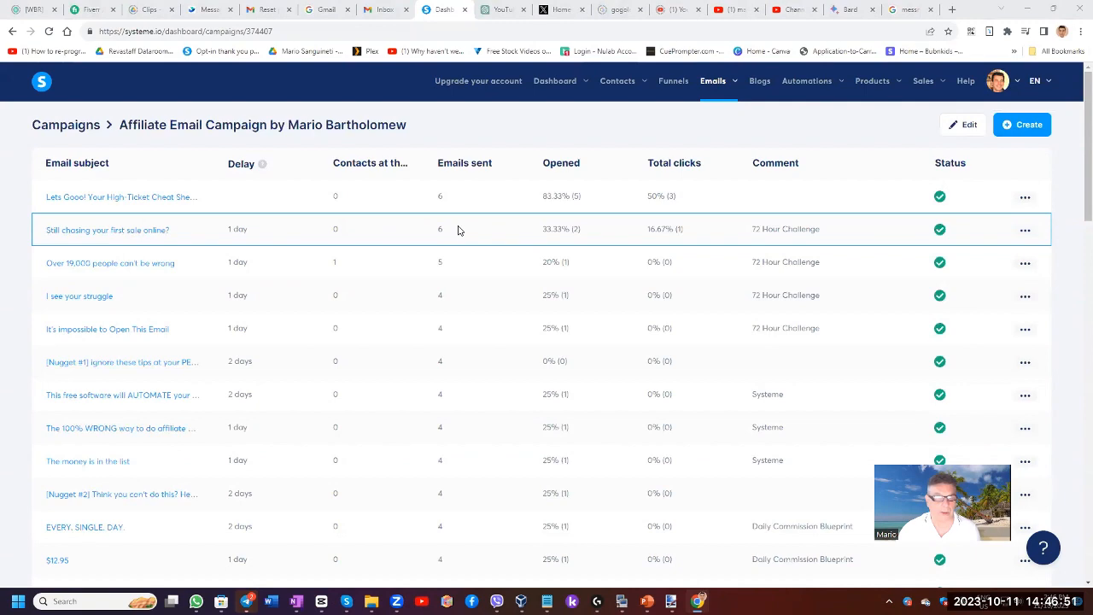
scroll(460, 239, down, 1)
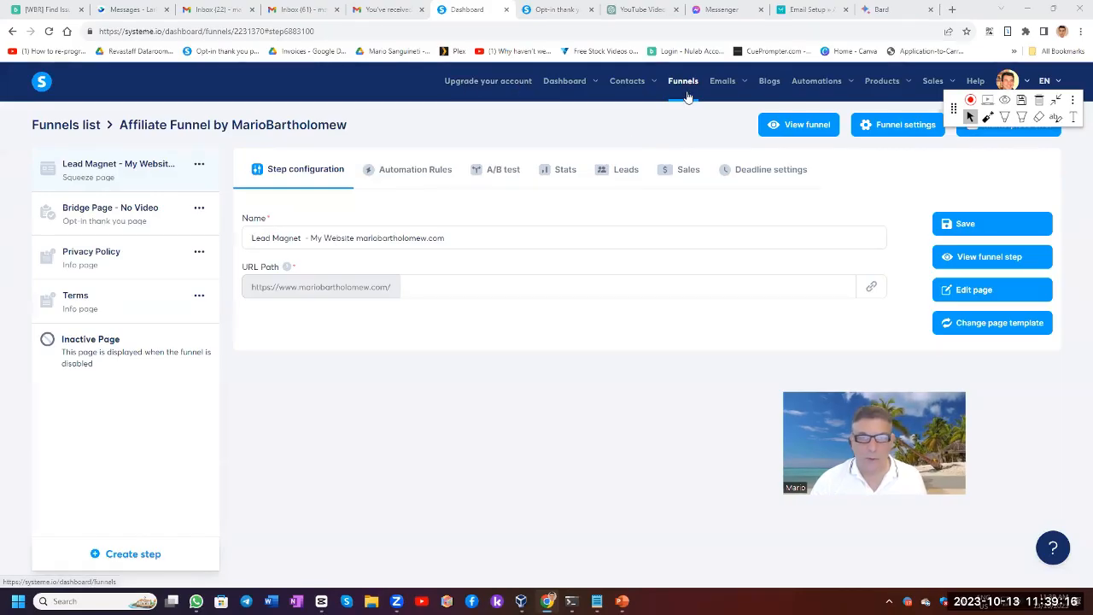
Circle Funnels, the Lead Magnet squeeze page step and its URL path with the black annotation pen
click(1004, 117)
drag(717, 68, 726, 79)
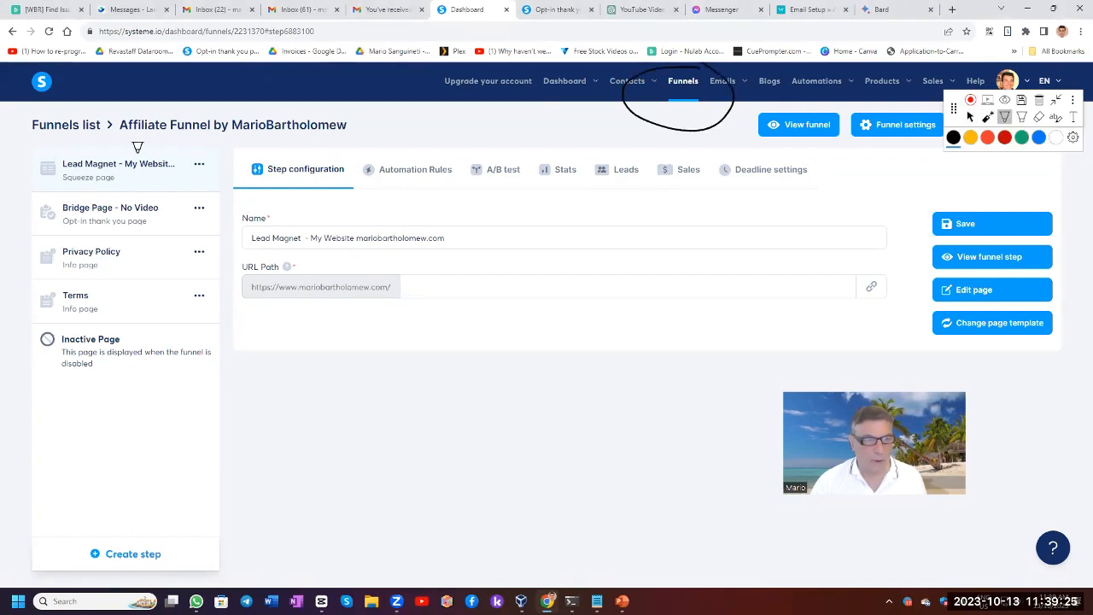
mouse_move(138, 148)
mouse_down()
mouse_move(17, 155)
mouse_move(233, 167)
mouse_move(119, 137)
mouse_up()
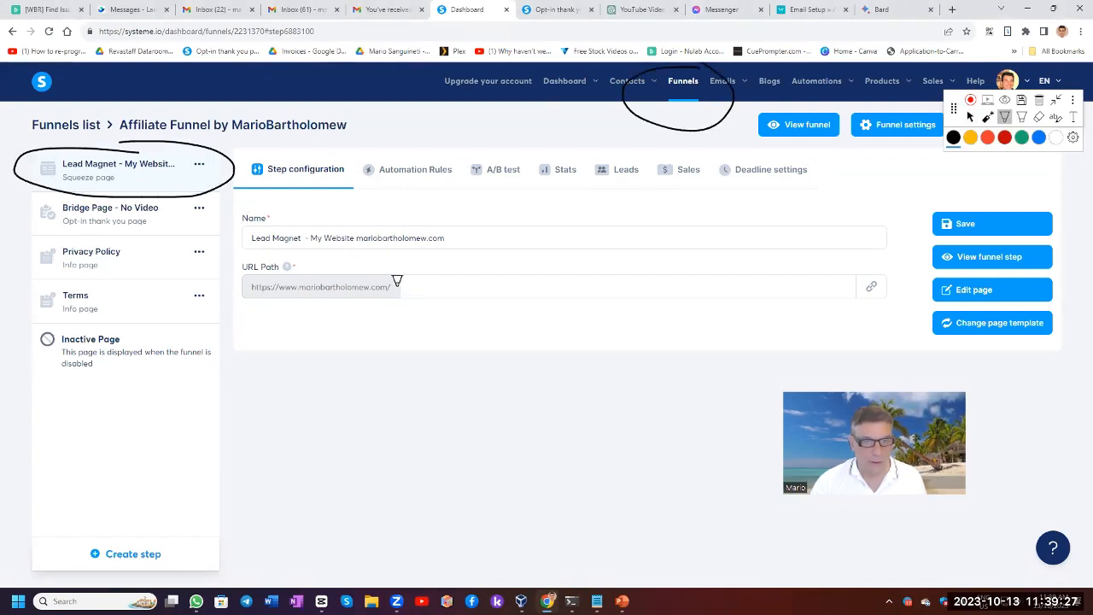
mouse_move(404, 268)
mouse_down()
mouse_move(220, 285)
mouse_move(402, 258)
mouse_up()
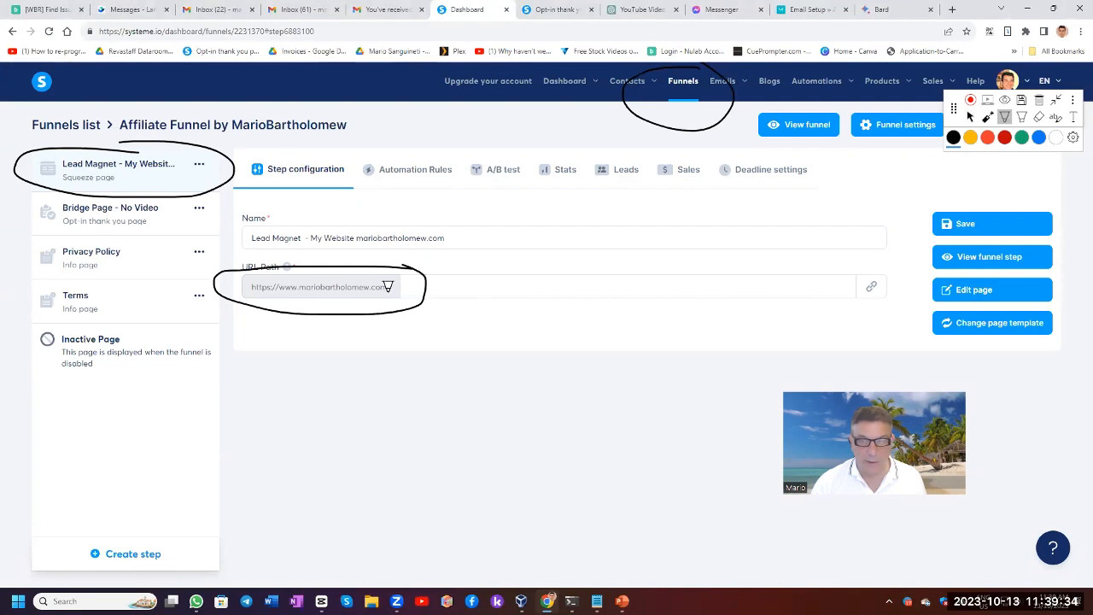
click(972, 117)
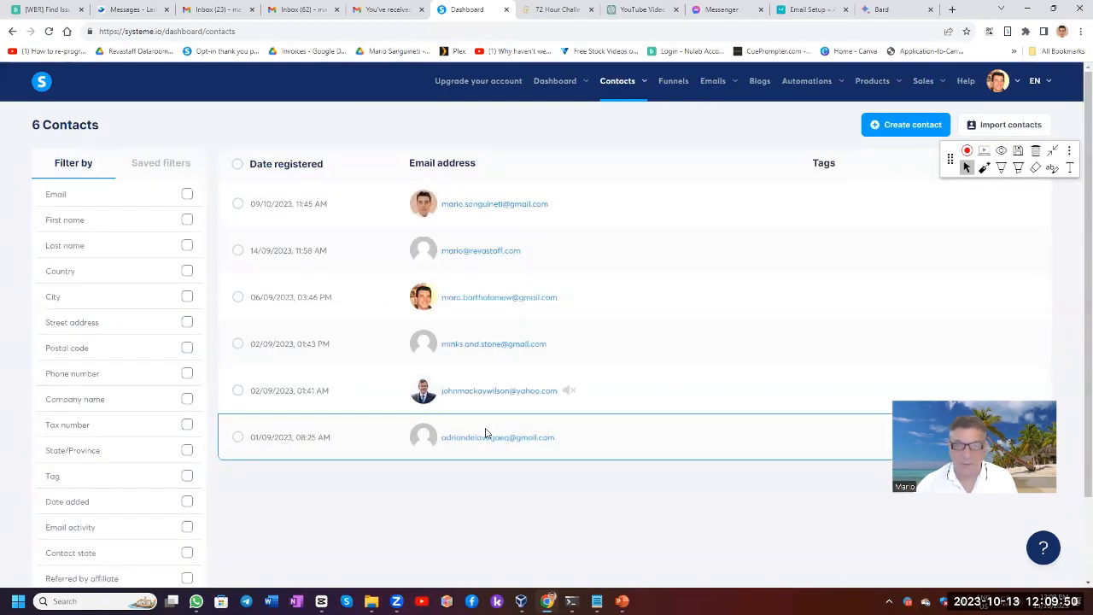
Open the main dashboard from the contacts page
mouse_move(568, 94)
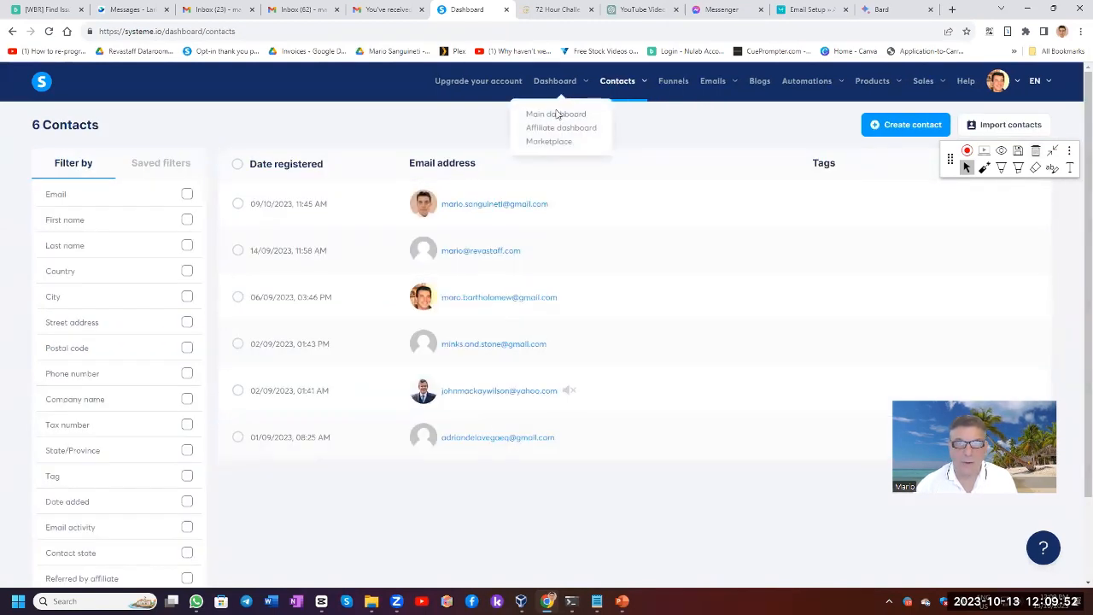
click(556, 116)
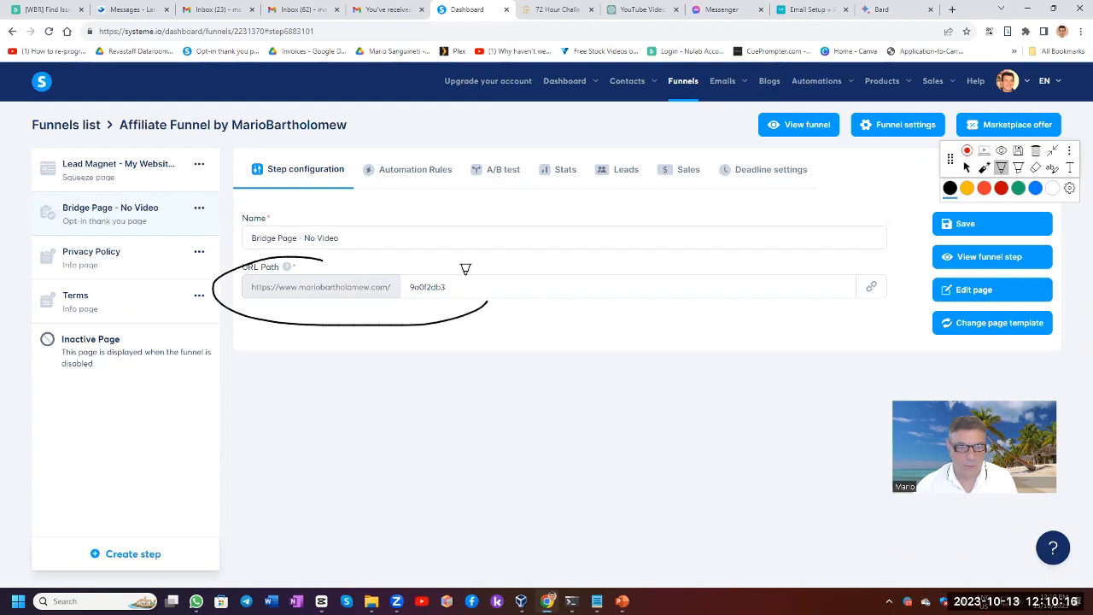
Circle the Bridge Page step's URL path and the View funnel step option with the black annotation pen
drag(464, 264, 296, 250)
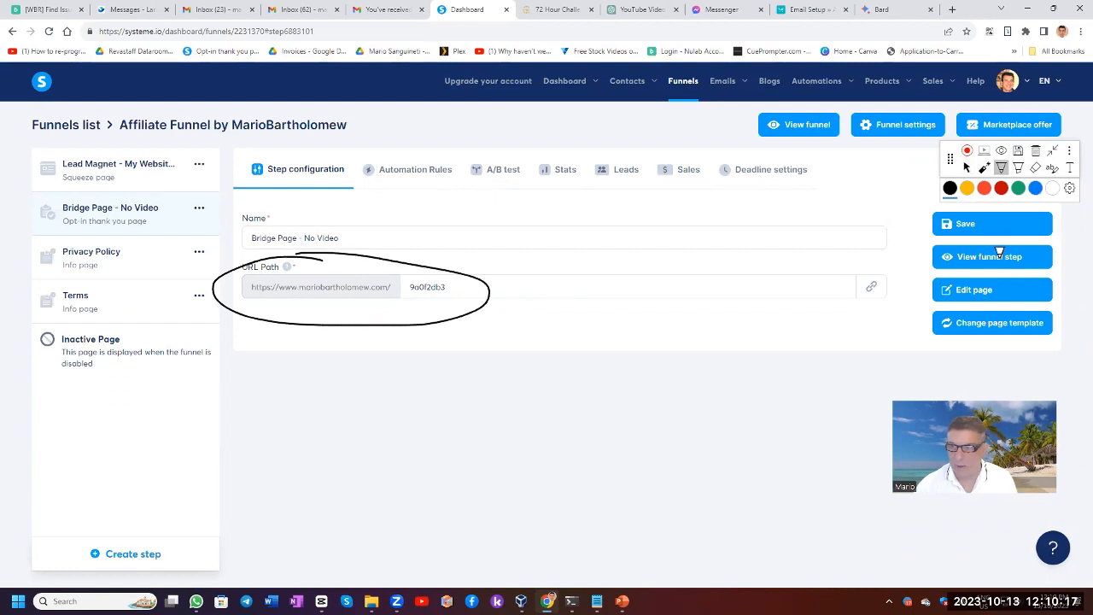
drag(1060, 233, 917, 240)
drag(1080, 261, 1030, 234)
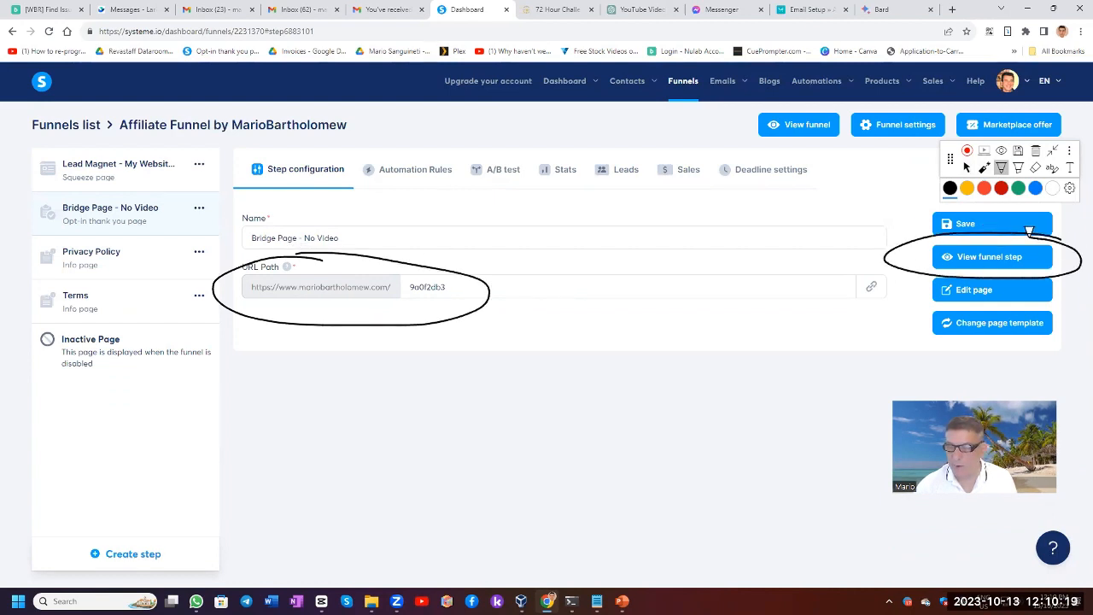